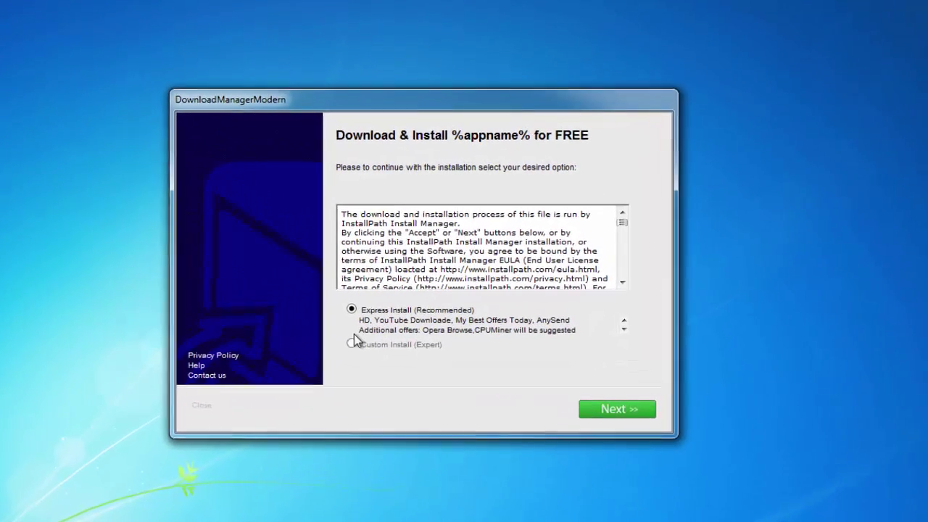
# Step: Choose Custom Install (Expert) and opt out of the PlusHD and YouTube Downloader offers, declining to abort
pyautogui.click(351, 348)
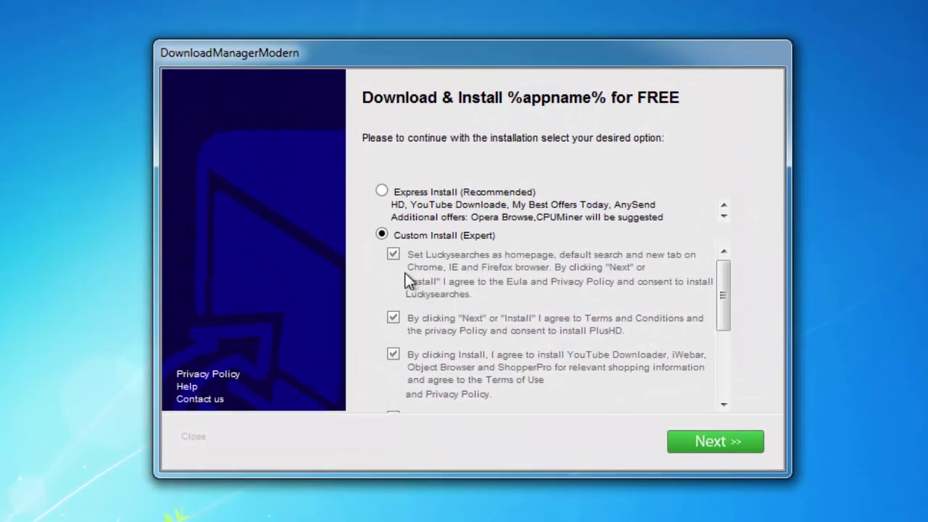
pyautogui.click(393, 319)
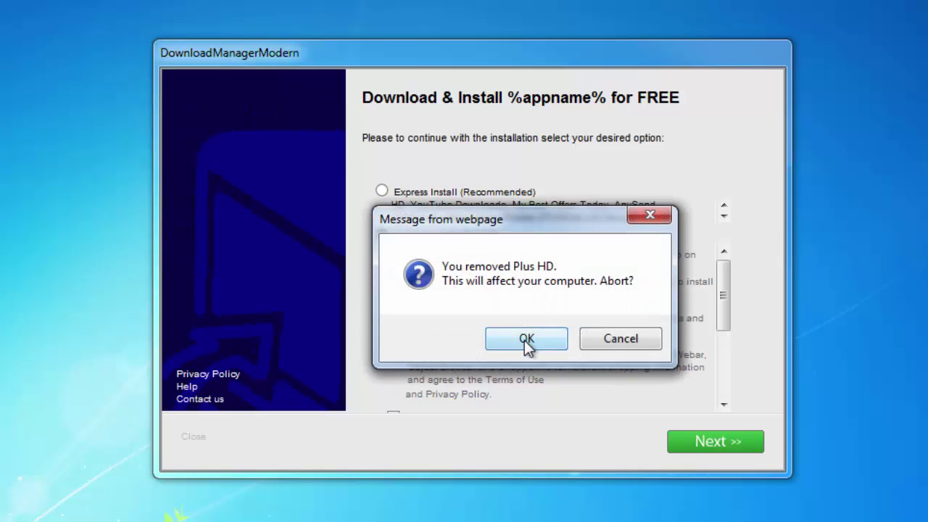
pyautogui.click(526, 340)
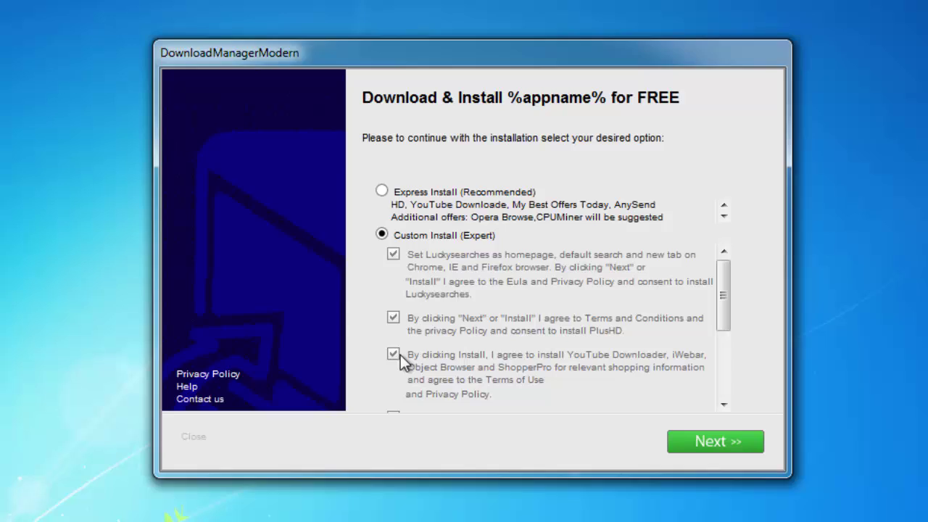
pyautogui.click(399, 356)
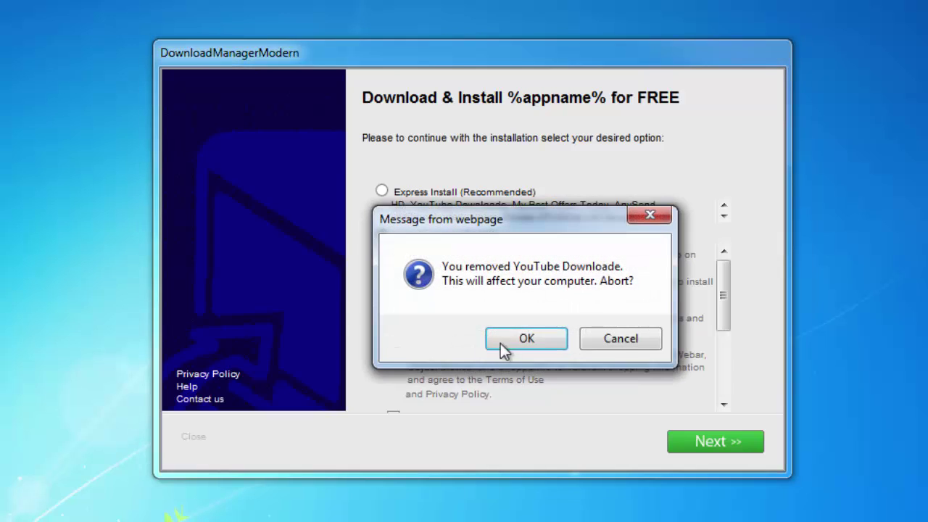
pyautogui.click(609, 346)
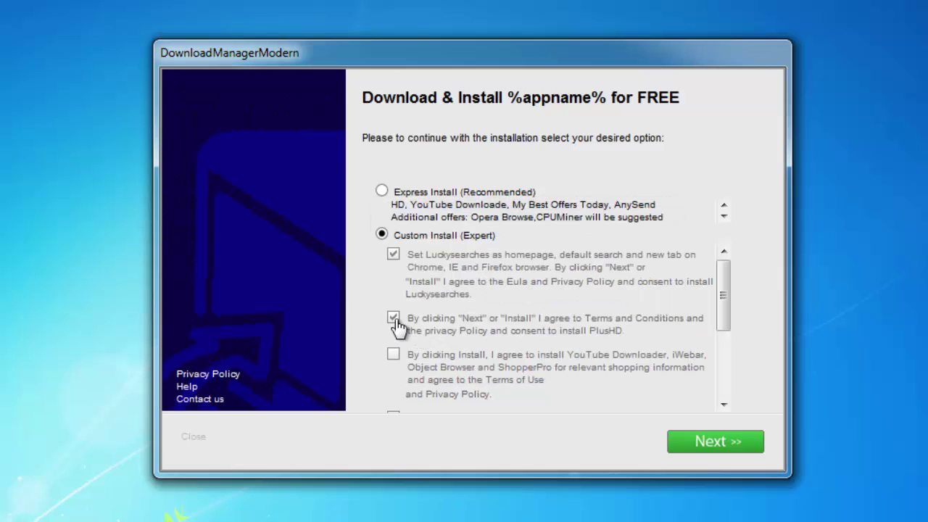
pyautogui.click(393, 319)
pyautogui.click(602, 338)
# Step: Opt out of the My Best Offers Today and AnySend offers, then review the list of optional offers
pyautogui.scroll(-1, 452, 279)
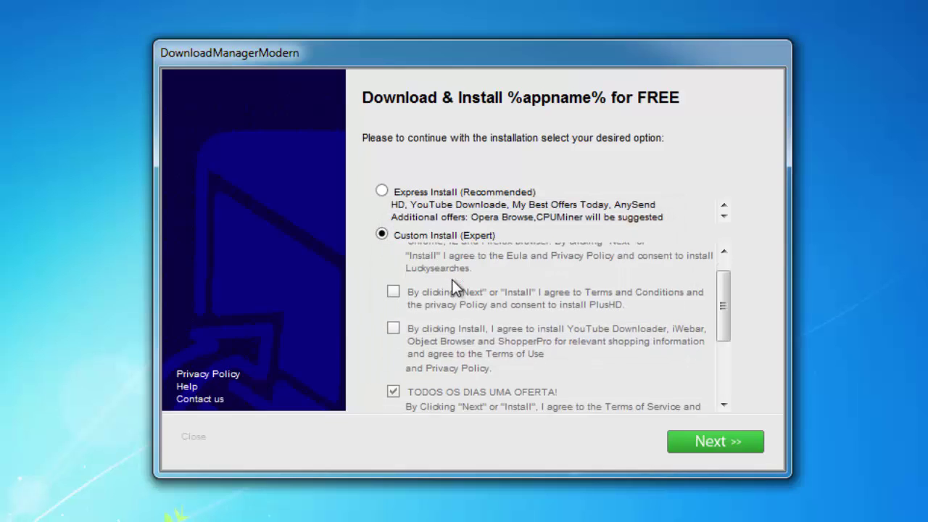
pyautogui.scroll(-2, 452, 279)
pyautogui.click(392, 317)
pyautogui.click(628, 339)
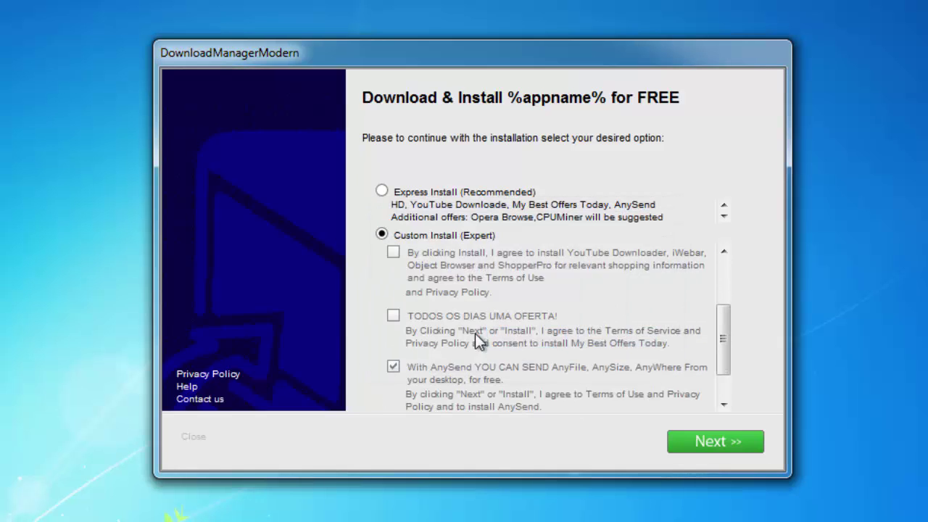
pyautogui.scroll(-1, 475, 334)
pyautogui.click(393, 319)
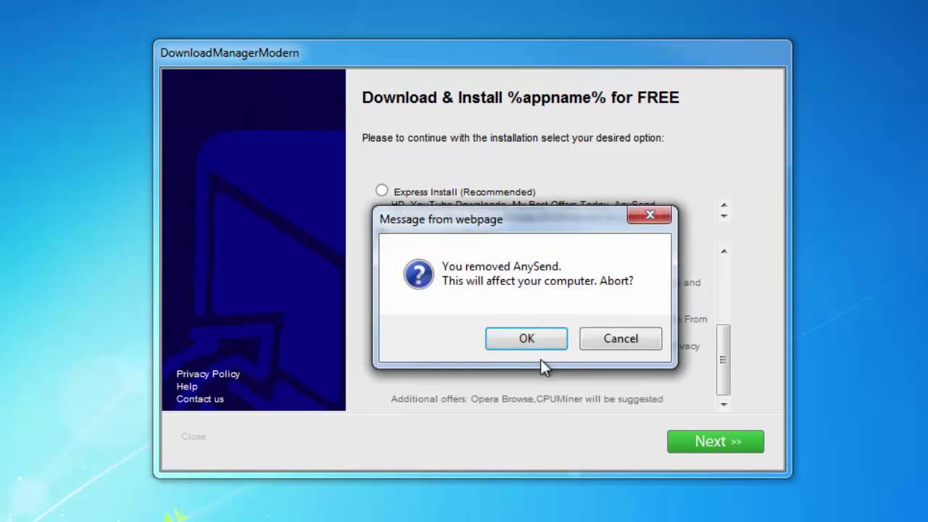
pyautogui.click(613, 338)
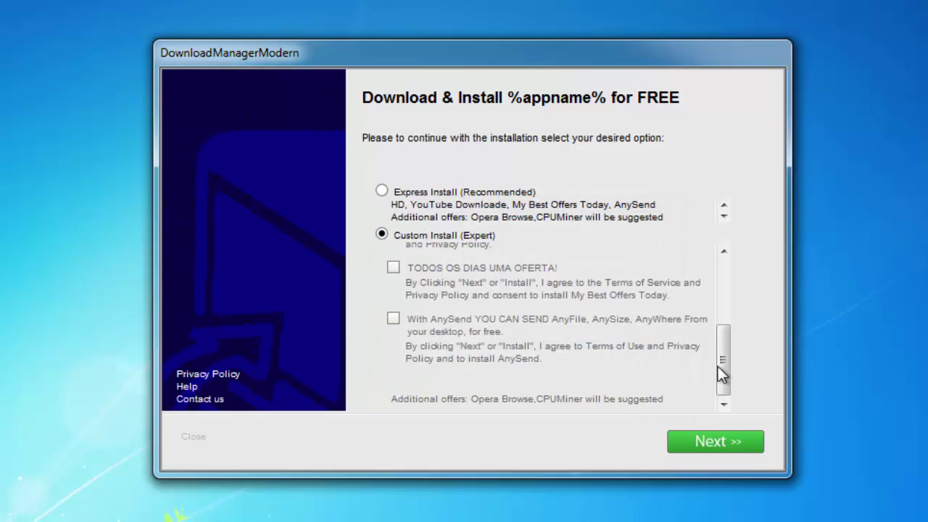
pyautogui.moveTo(721, 371); pyautogui.dragTo(710, 287)
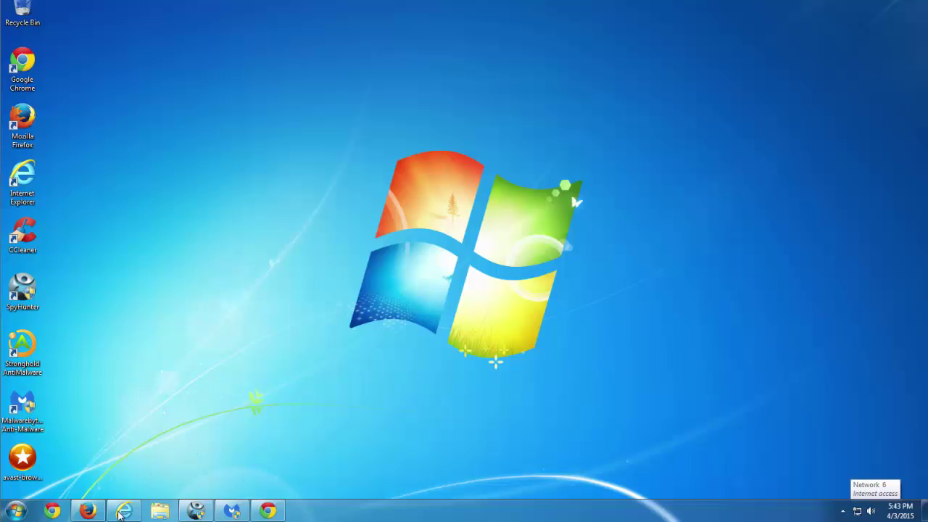
# Step: Bring up Internet Explorer, Mozilla Firefox and Google Chrome in turn to check each browser's start page
pyautogui.click(122, 512)
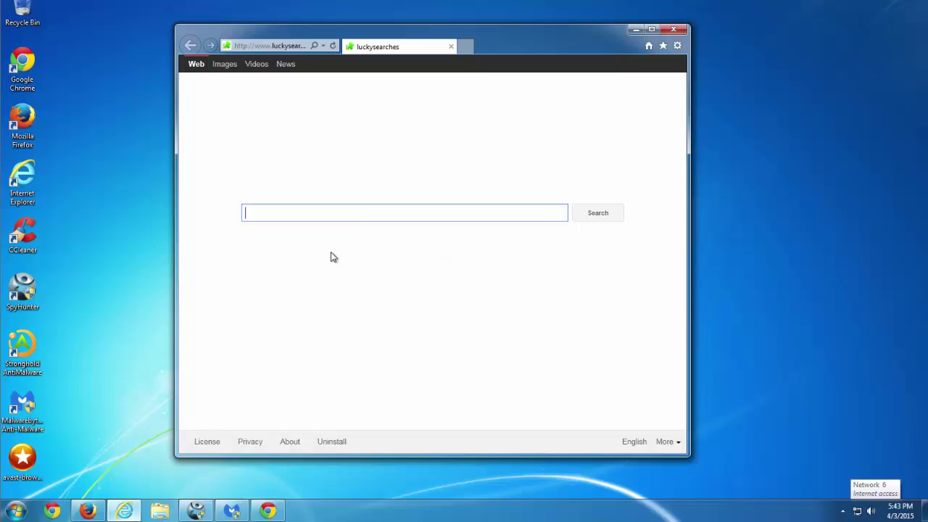
pyautogui.moveTo(444, 36); pyautogui.dragTo(450, 37)
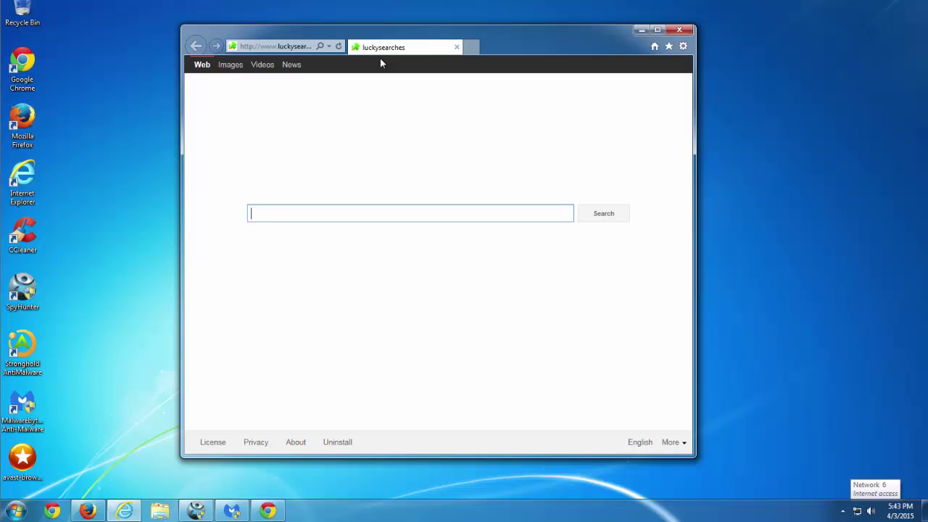
pyautogui.click(97, 513)
pyautogui.moveTo(365, 46); pyautogui.dragTo(379, 37)
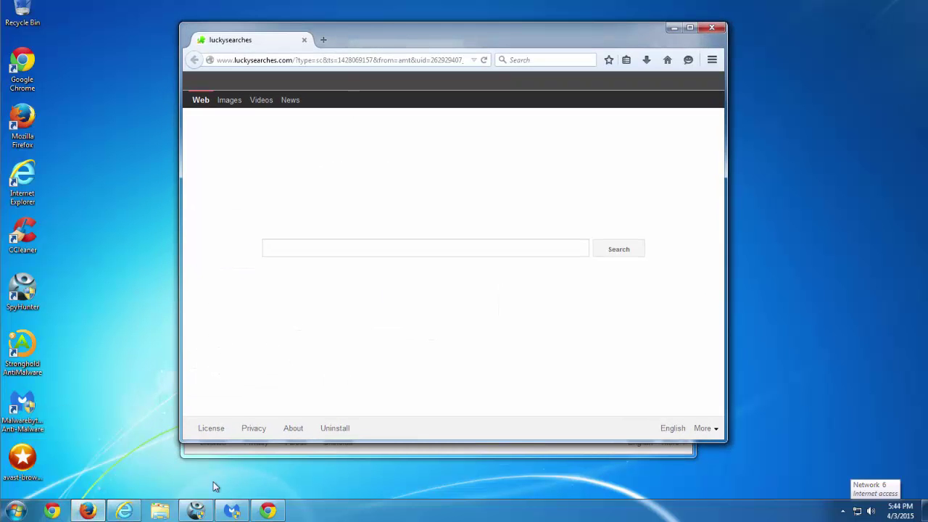
pyautogui.click(268, 511)
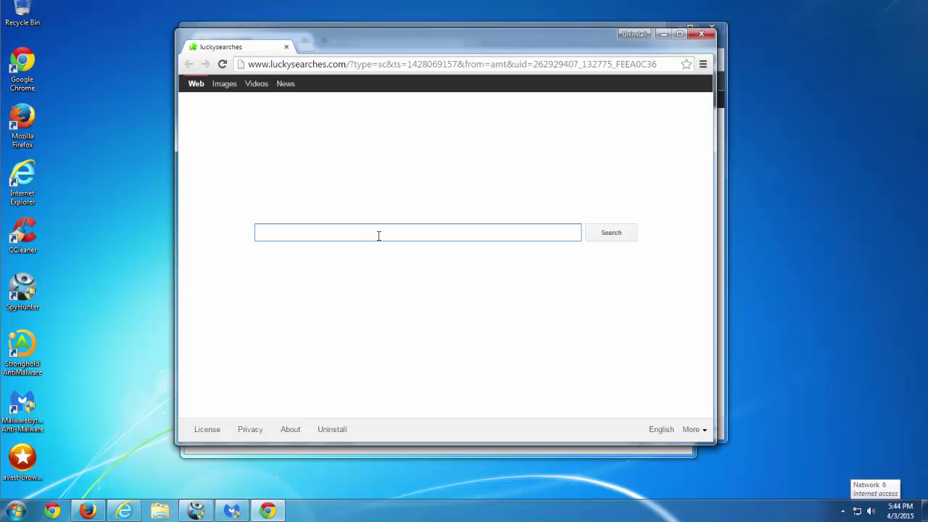
# Step: Search for 123 from the luckysearches page in Chrome to see where it redirects, and close the results tab
pyautogui.click(340, 232)
pyautogui.write('123')
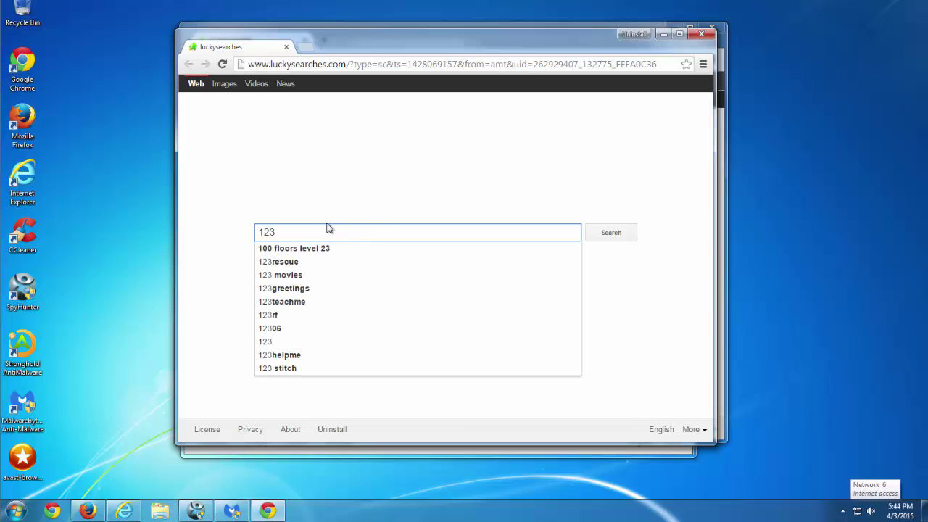
pyautogui.press('Return')
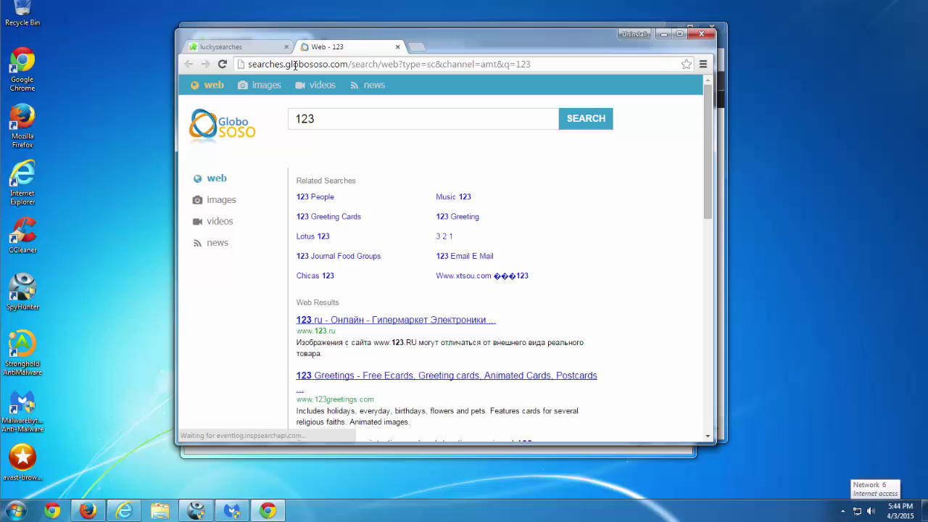
pyautogui.click(397, 48)
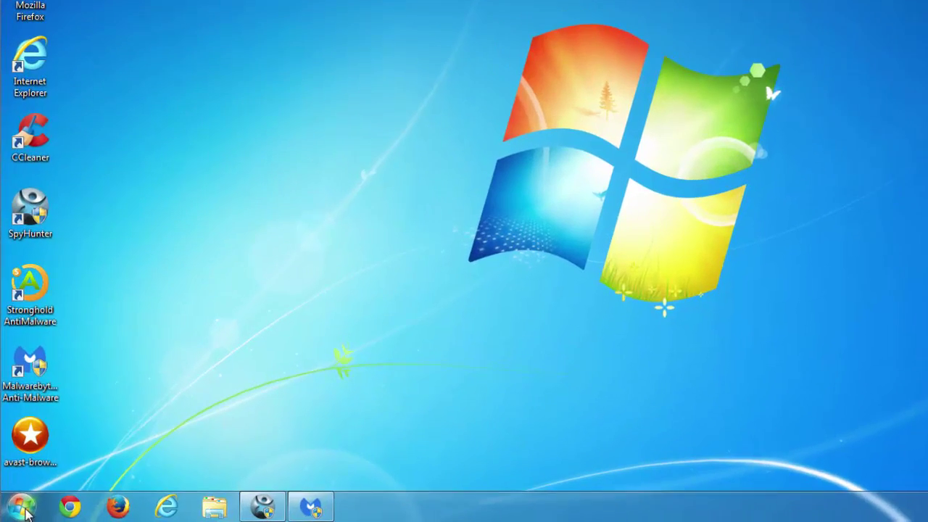
# Step: Open the Program Files folder on Local Disk (C:) through Computer
pyautogui.click(24, 510)
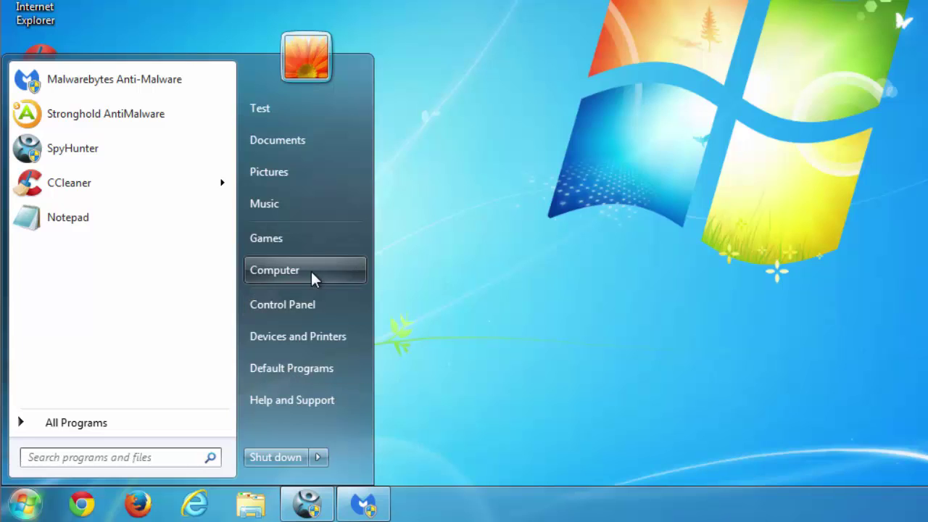
pyautogui.click(372, 263)
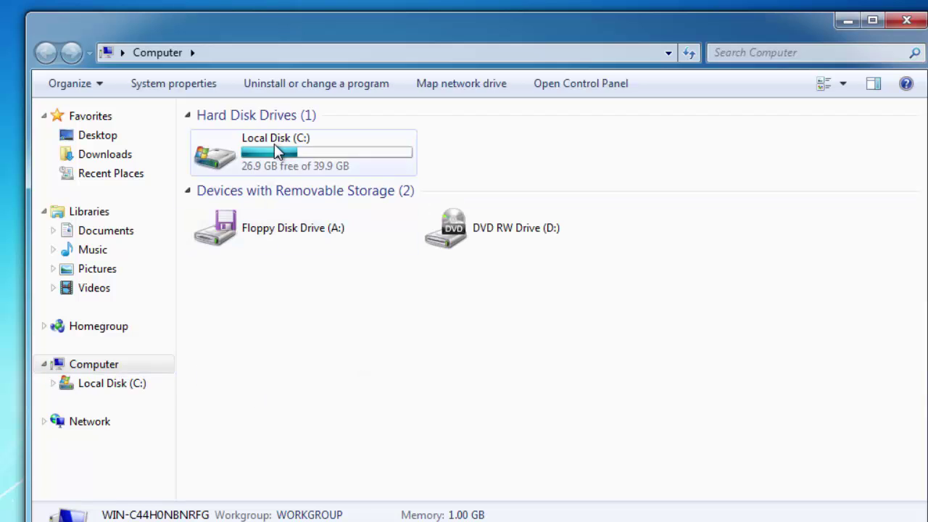
pyautogui.click(274, 143)
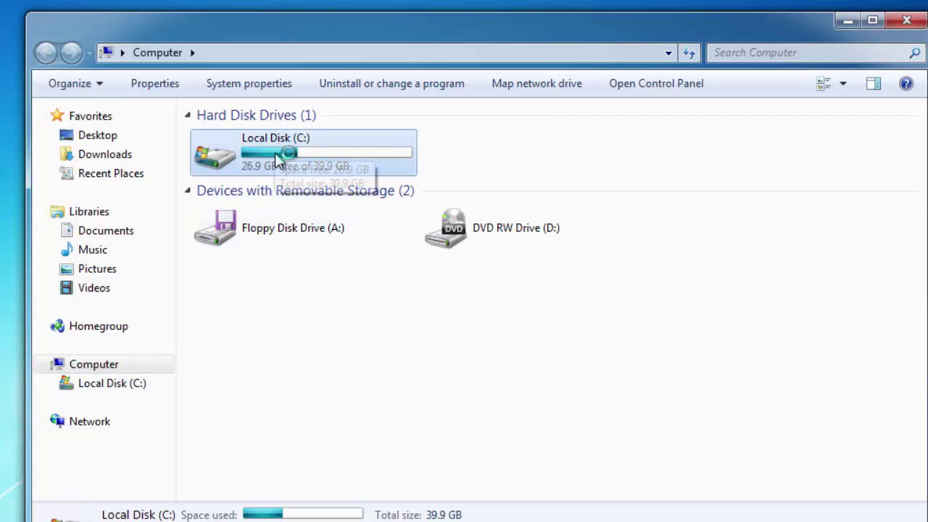
pyautogui.doubleClick(275, 169)
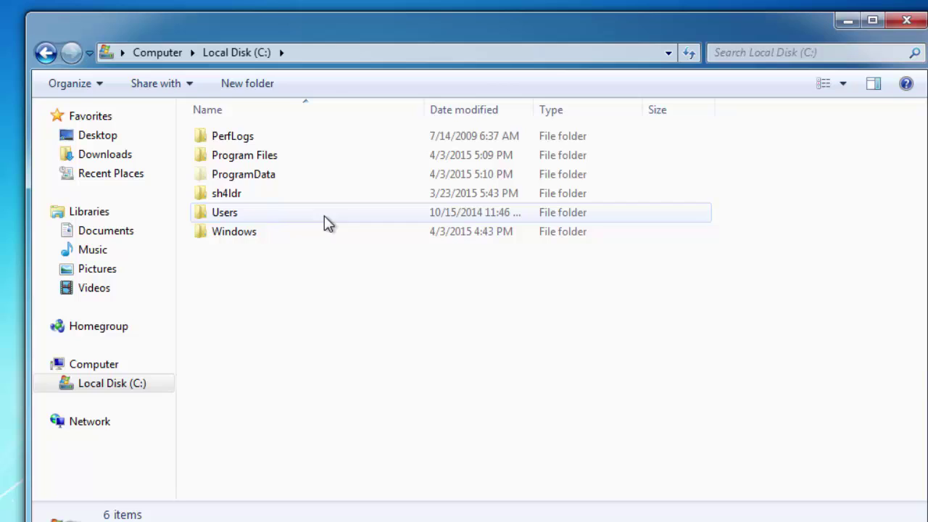
pyautogui.click(226, 162)
pyautogui.doubleClick(226, 163)
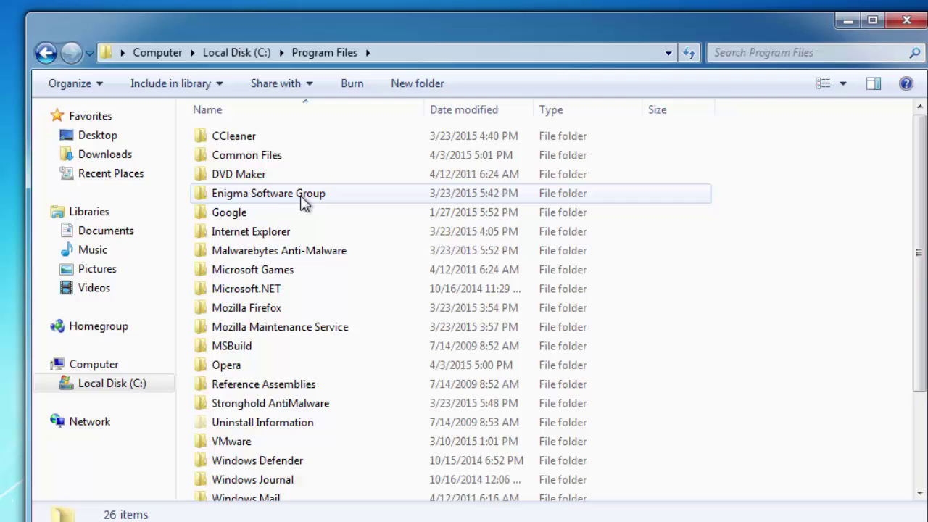
# Step: Open the XTab folder in Program Files and show its full path
pyautogui.scroll(-2, 300, 197)
pyautogui.scroll(-1, 332, 250)
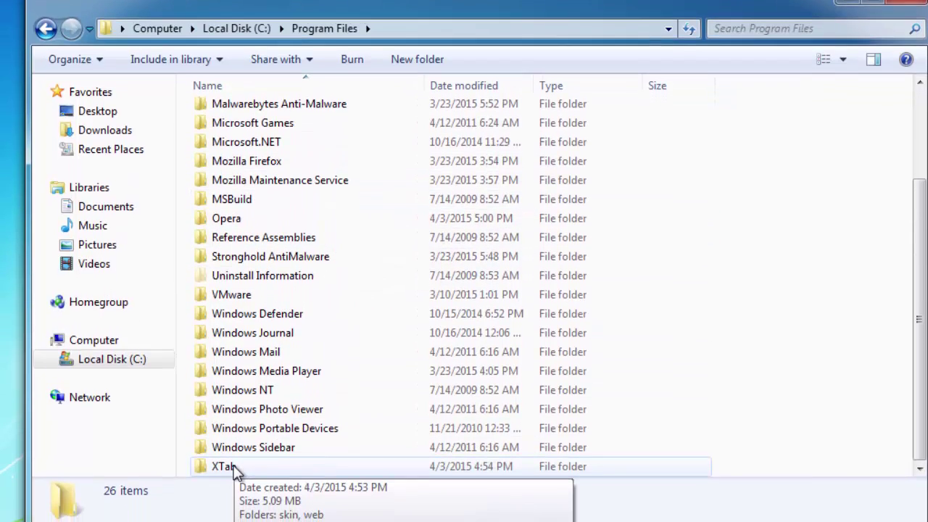
pyautogui.doubleClick(231, 492)
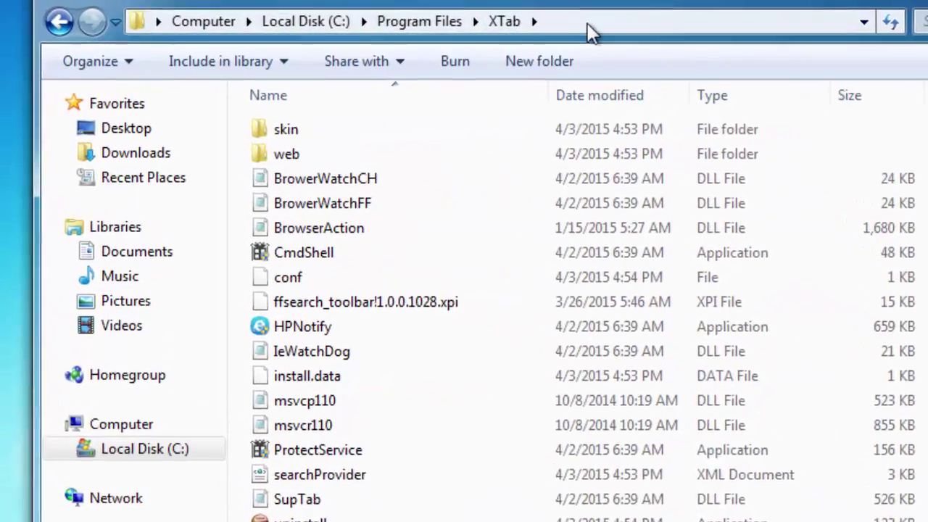
pyautogui.click(435, 17)
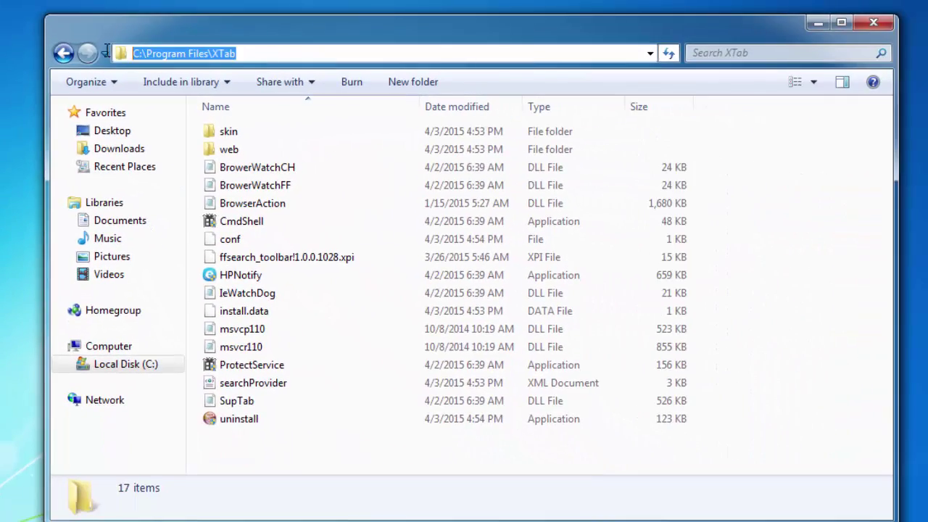
# Step: Run the uninstall application in the XTab folder, allow it to make changes, and uninstall XTab completely
pyautogui.click(231, 424)
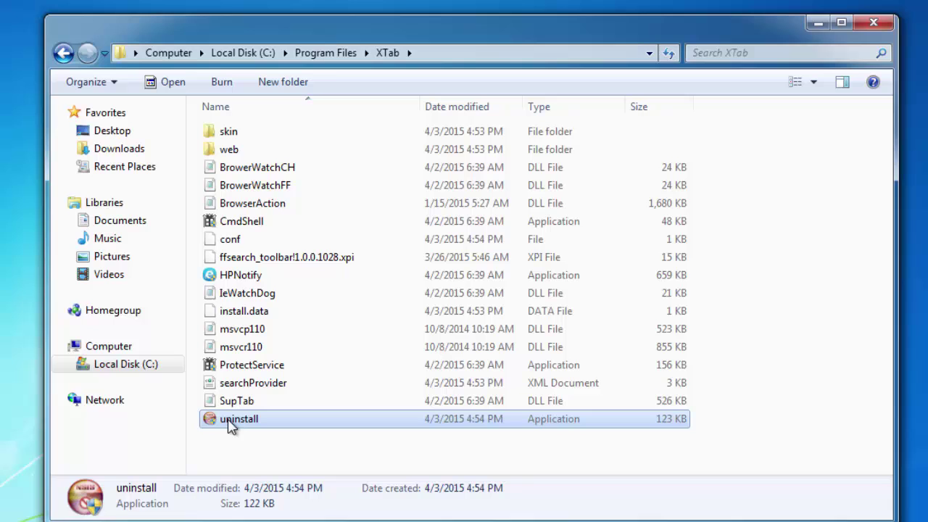
pyautogui.doubleClick(230, 425)
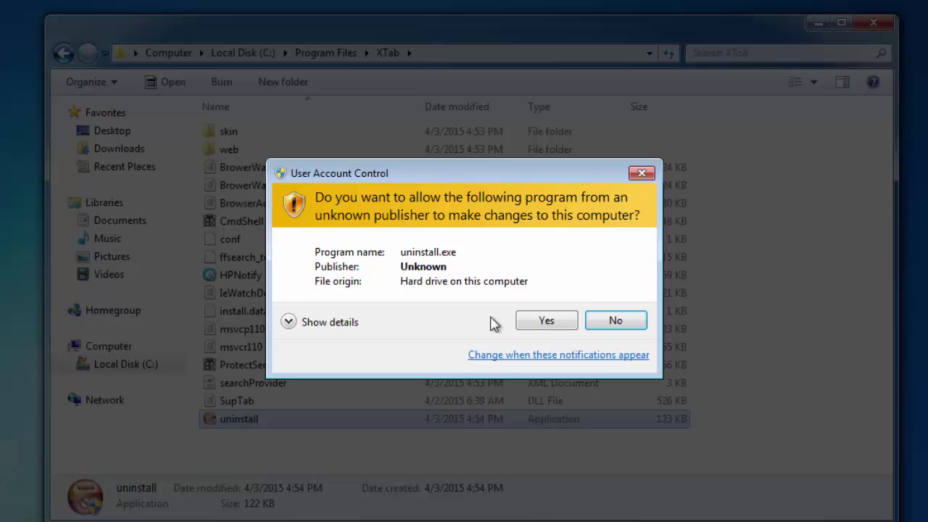
pyautogui.click(543, 321)
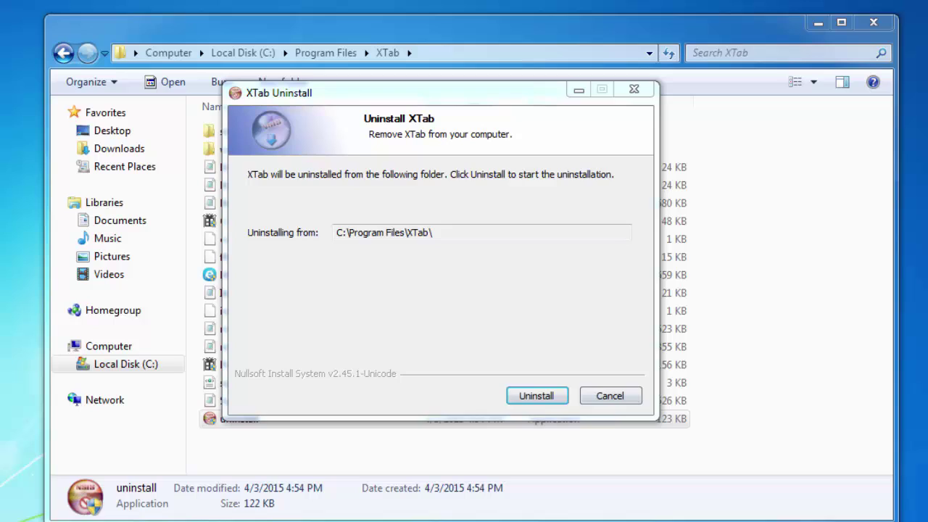
pyautogui.press('Return')
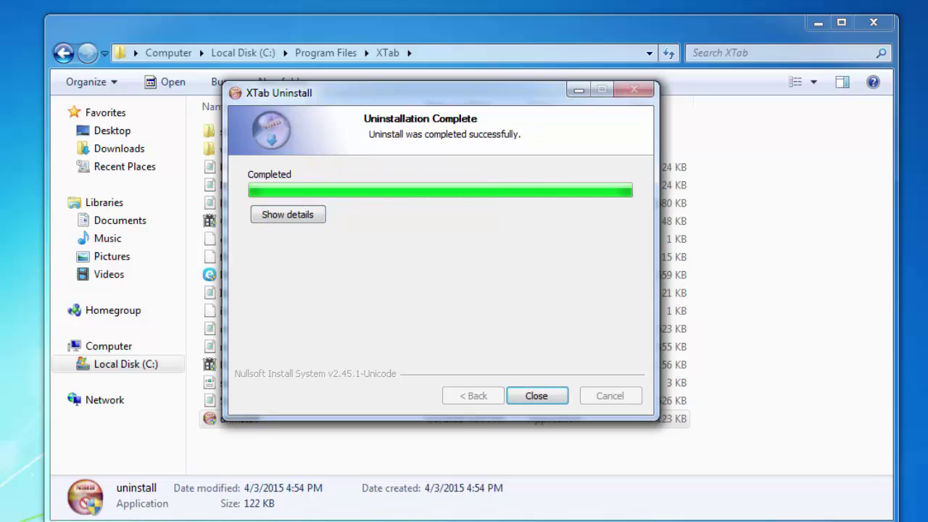
pyautogui.press('Return')
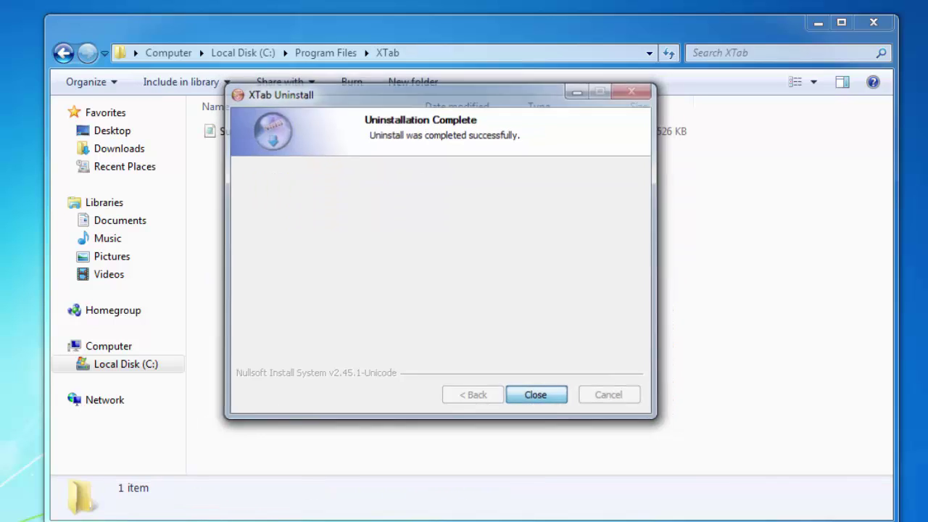
pyautogui.click(236, 132)
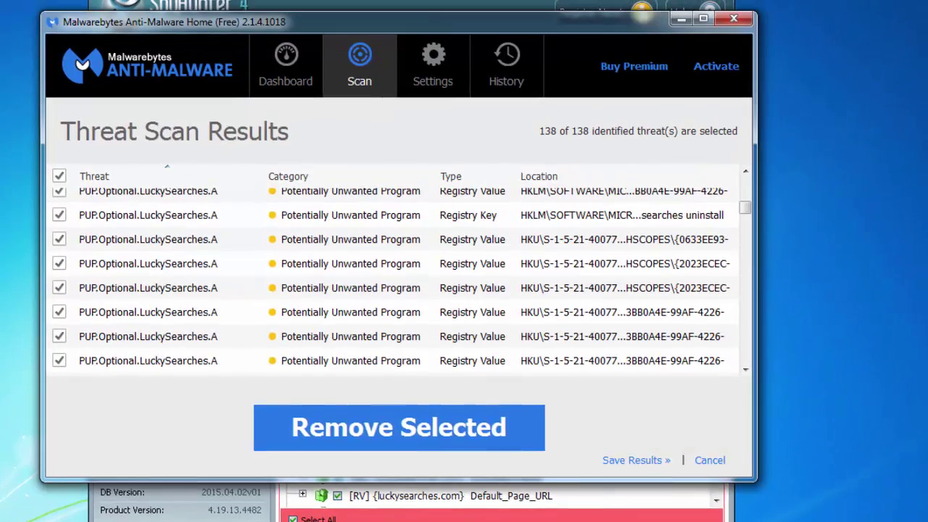
# Step: Look through the LuckySearches and XTab entries in the Malwarebytes threat scan results, then minimize Malwarebytes to view SpyHunter's scan results
pyautogui.moveTo(342, 26); pyautogui.dragTo(338, 26)
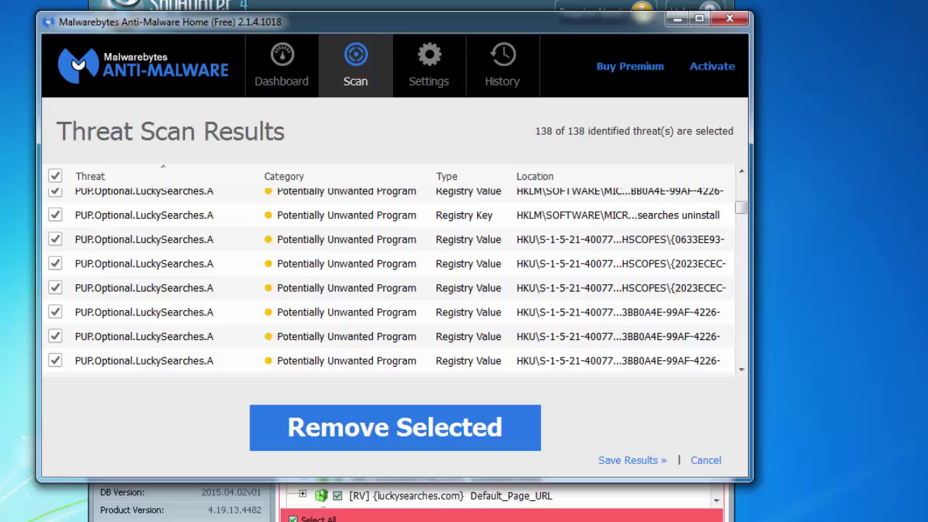
pyautogui.moveTo(741, 208); pyautogui.dragTo(741, 207)
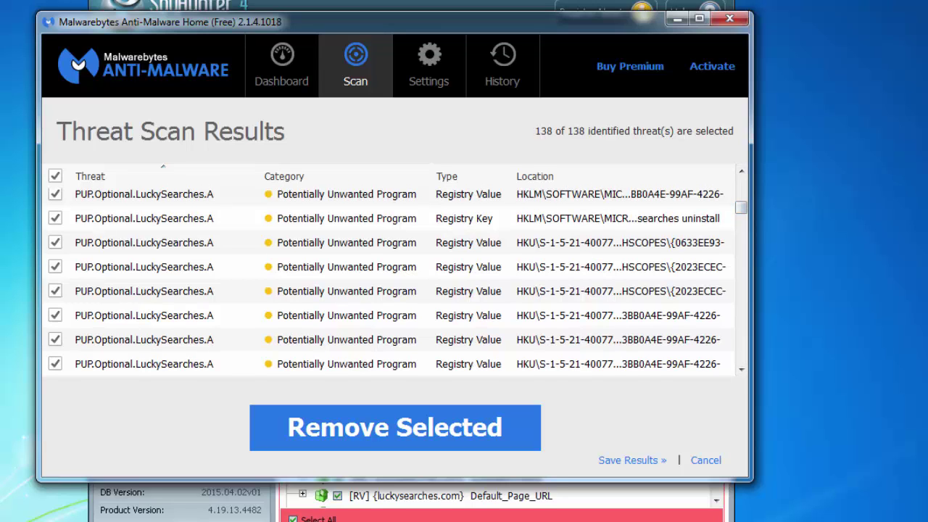
pyautogui.moveTo(741, 207); pyautogui.dragTo(740, 312)
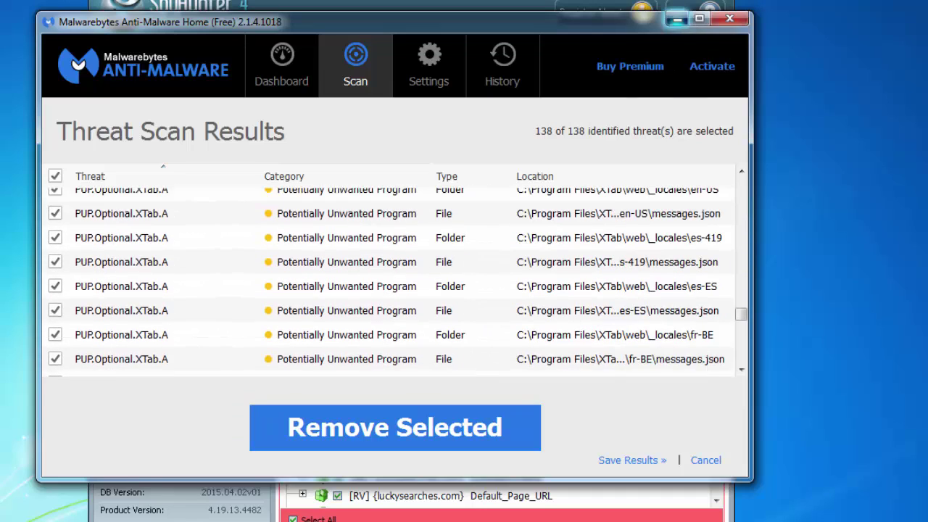
pyautogui.click(677, 19)
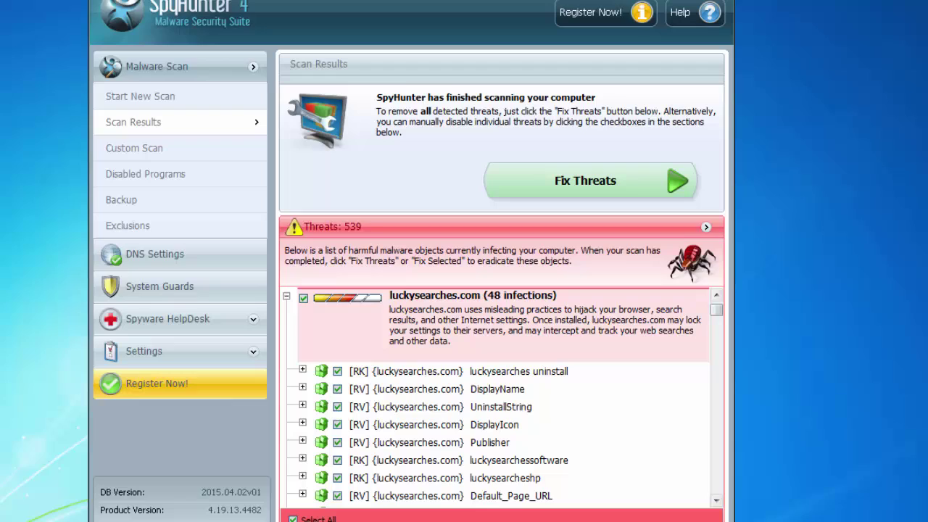
# Step: Look through the threats in SpyHunter's scan results and expand the luckysearches.com code folder entry to see its path
pyautogui.scroll(-1, 501, 395)
pyautogui.scroll(-20, 500, 395)
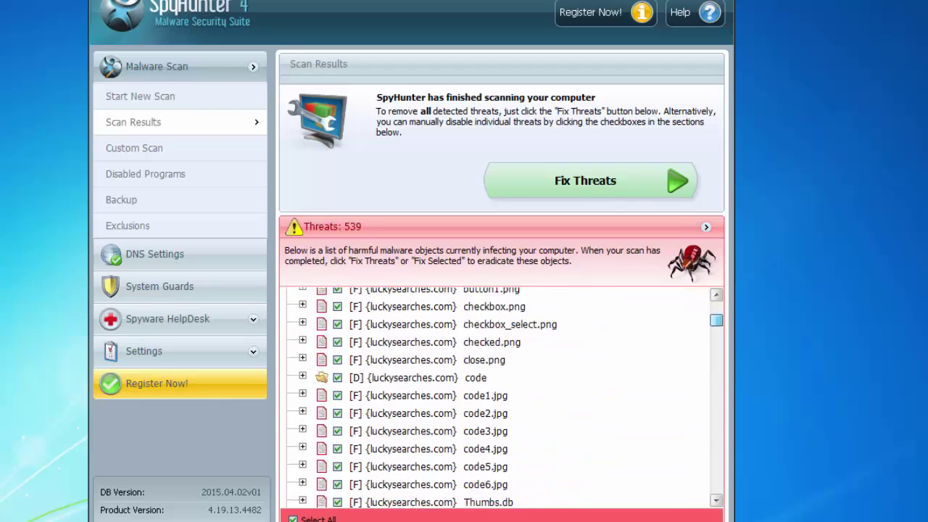
pyautogui.scroll(-15, 500, 397)
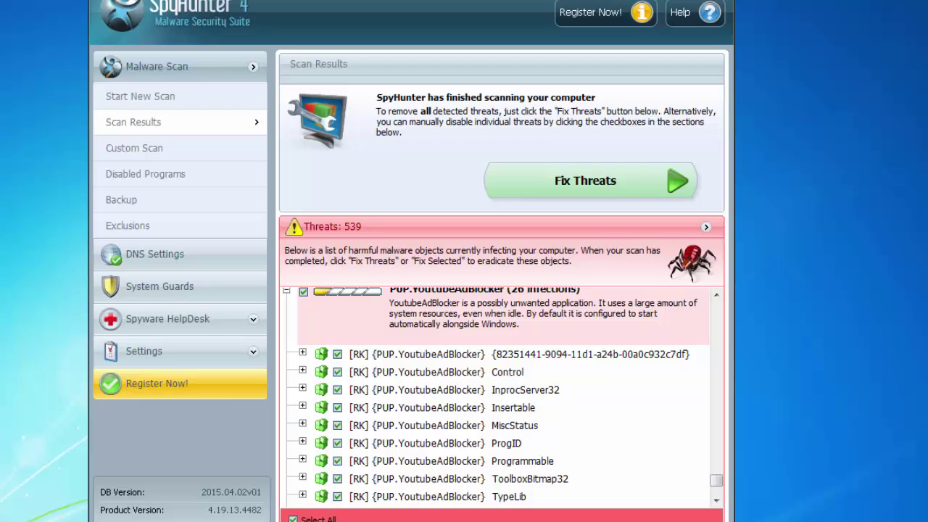
pyautogui.scroll(-3, 500, 398)
pyautogui.scroll(20, 500, 398)
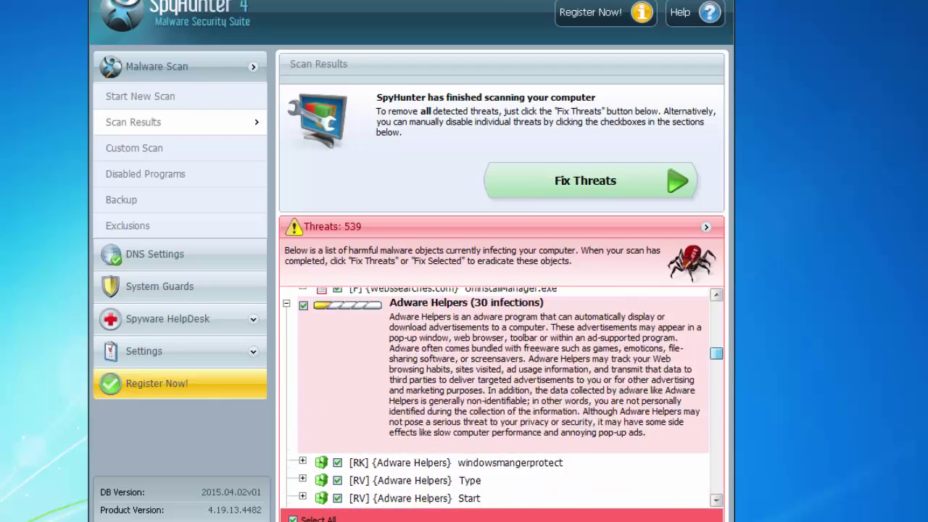
pyautogui.scroll(8, 500, 397)
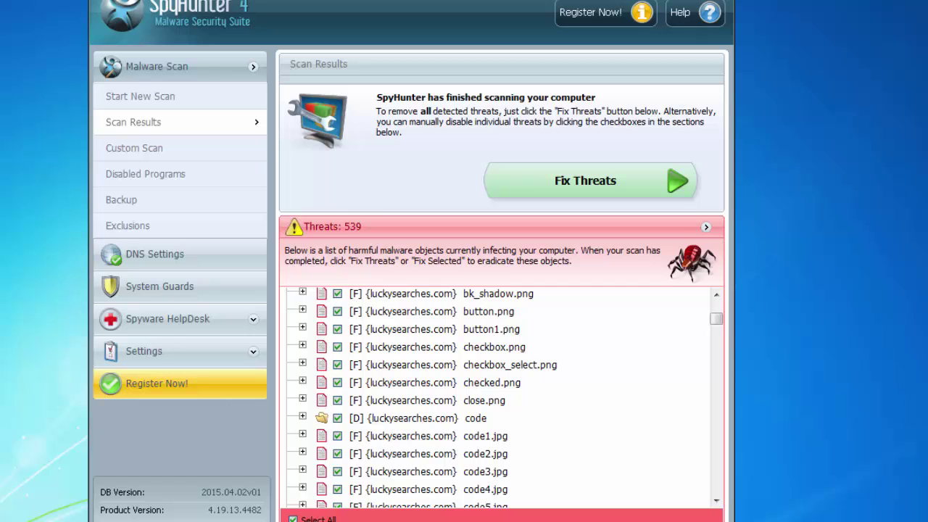
pyautogui.click(474, 418)
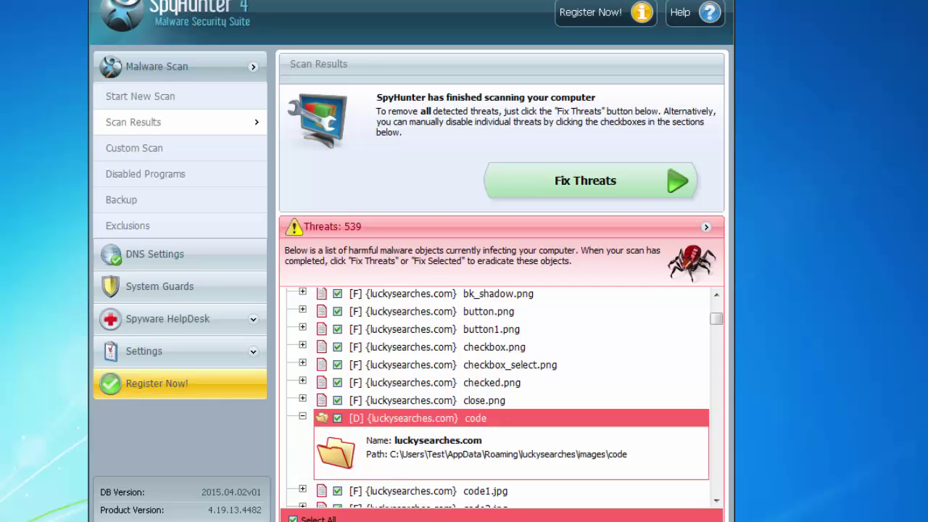
# Step: Expand the luckysearches and images folder entries in the scan results to see their paths, and minimize SpyHunter
pyautogui.scroll(-5, 500, 397)
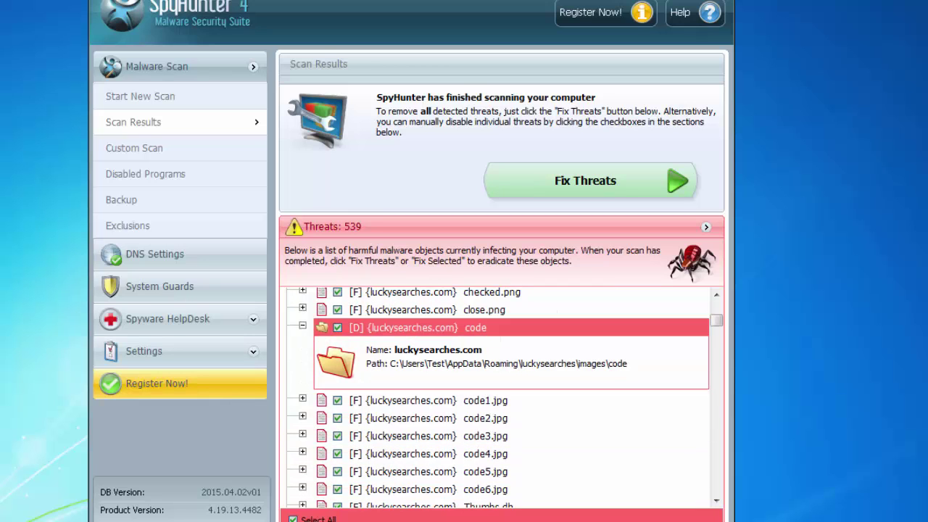
pyautogui.scroll(7, 501, 397)
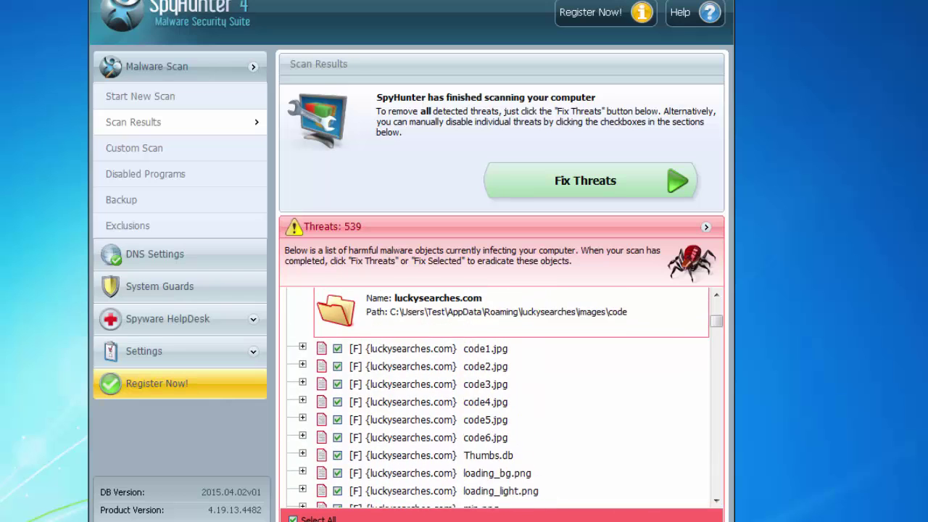
pyautogui.scroll(1, 500, 397)
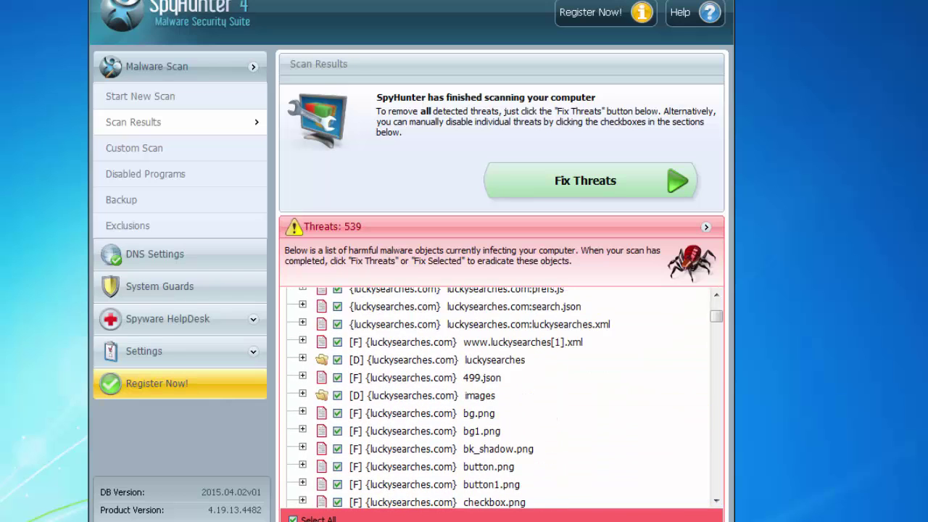
pyautogui.click(494, 359)
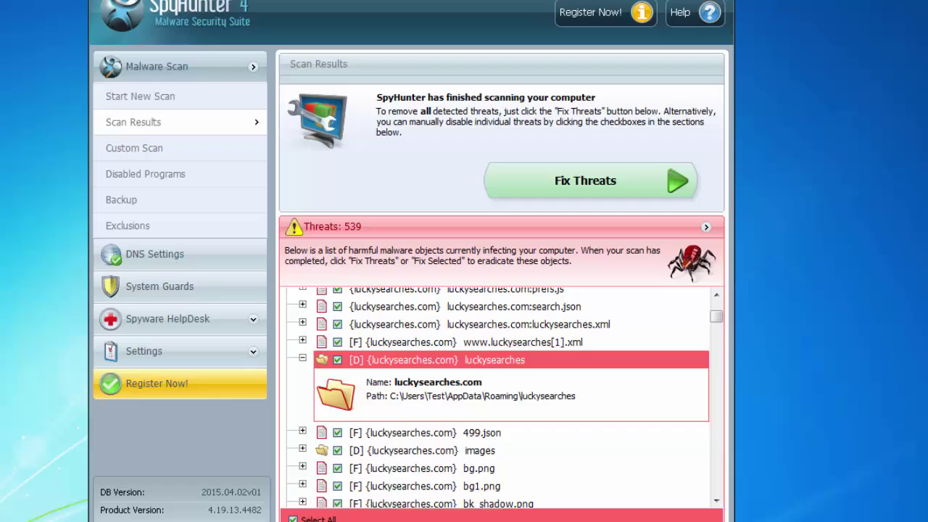
pyautogui.click(479, 450)
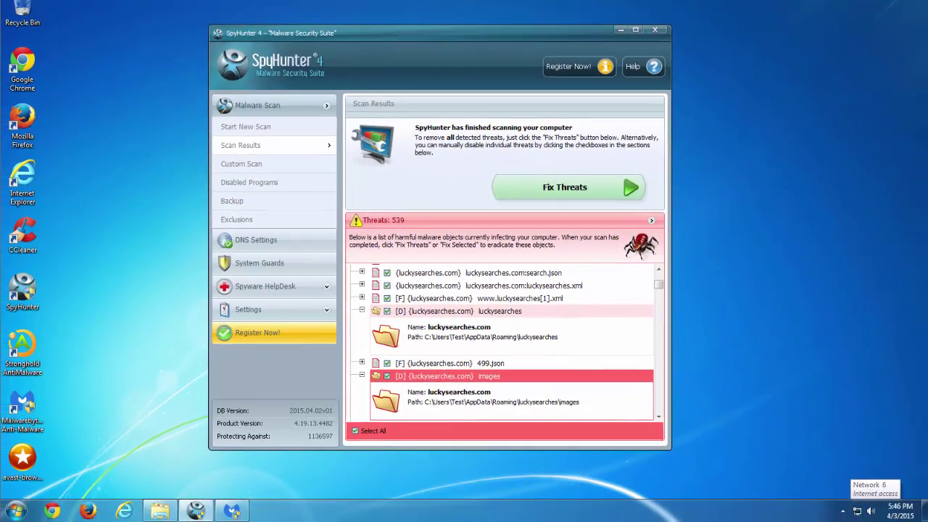
pyautogui.click(620, 30)
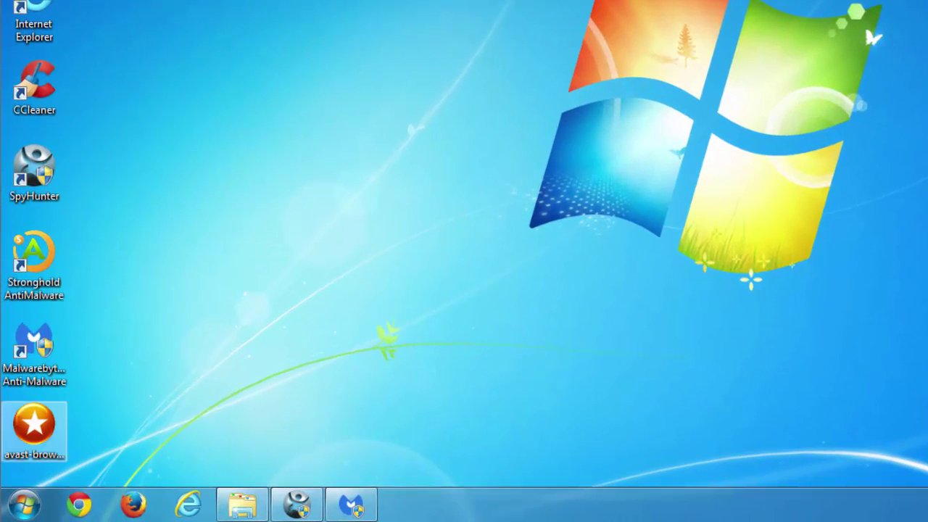
# Step: Open the list of installed programs through the Control Panel's Uninstall a program option
pyautogui.click(16, 511)
pyautogui.click(272, 312)
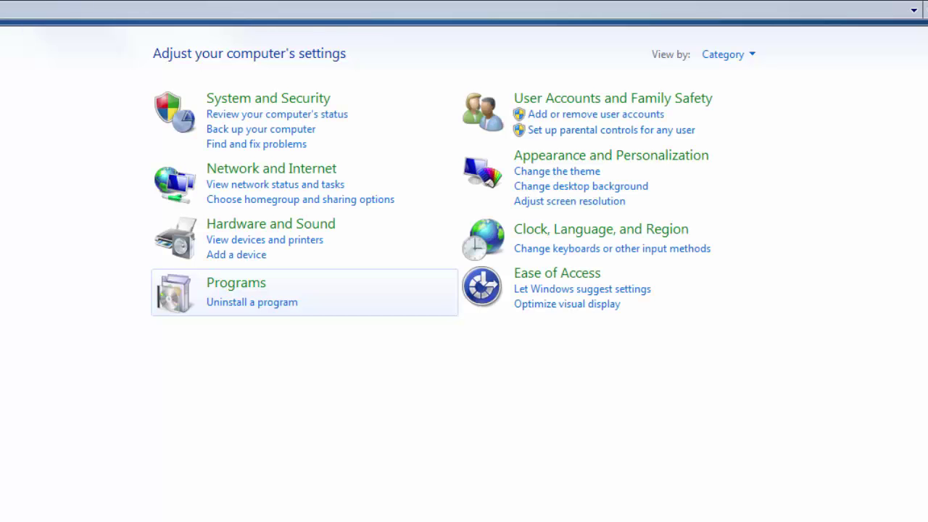
pyautogui.click(252, 301)
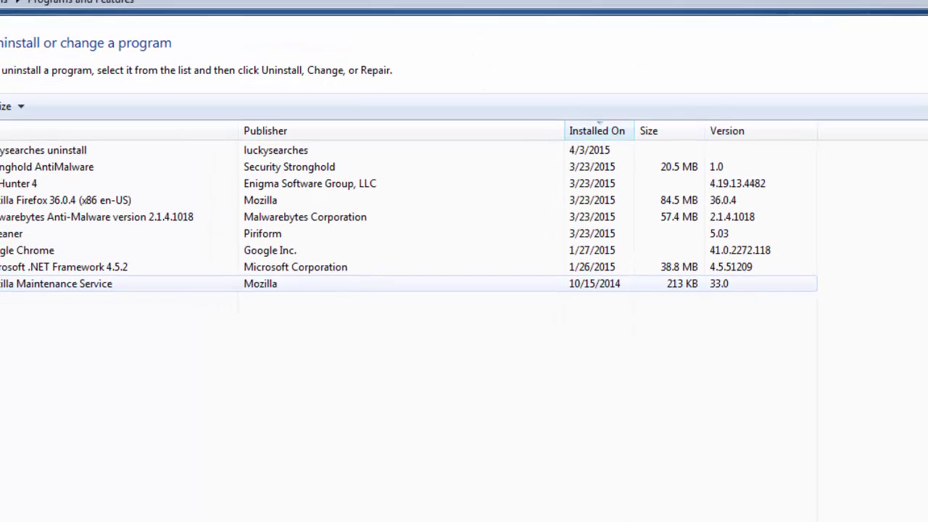
# Step: Start uninstalling the luckysearches uninstall program and submit the characters shown in the verification picture
pyautogui.click(91, 126)
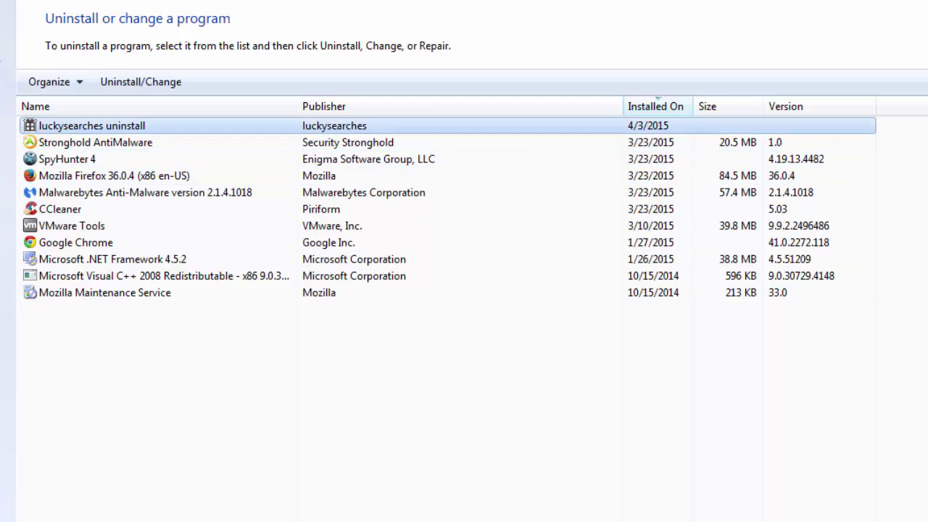
pyautogui.click(140, 82)
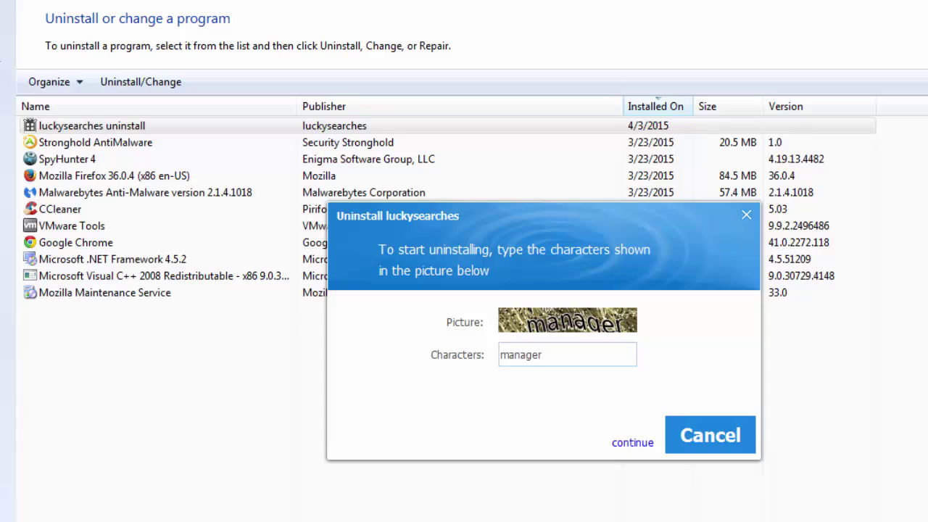
pyautogui.press('Return')
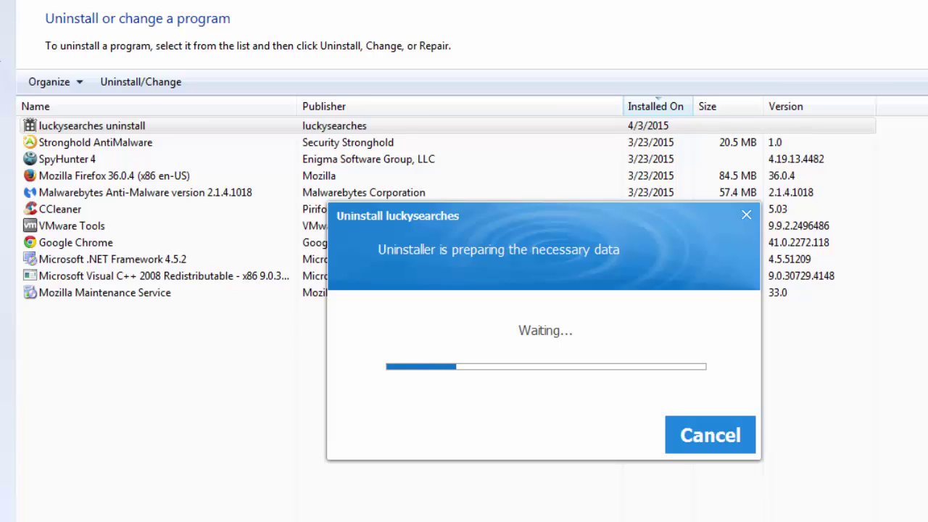
pyautogui.moveTo(508, 214); pyautogui.dragTo(465, 227)
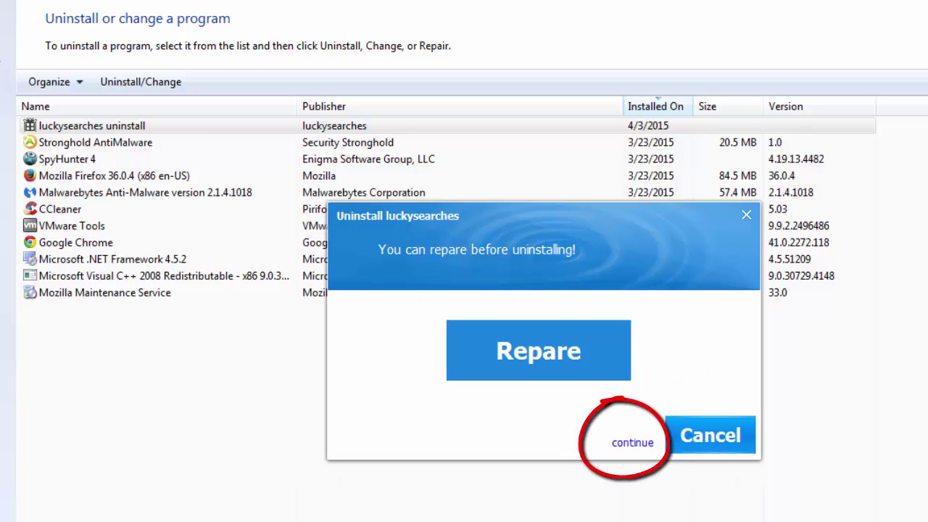
# Step: Continue the luckysearches uninstallation without repairing, confirm removal of the Shortcut component, and finish the uninstaller
pyautogui.click(632, 442)
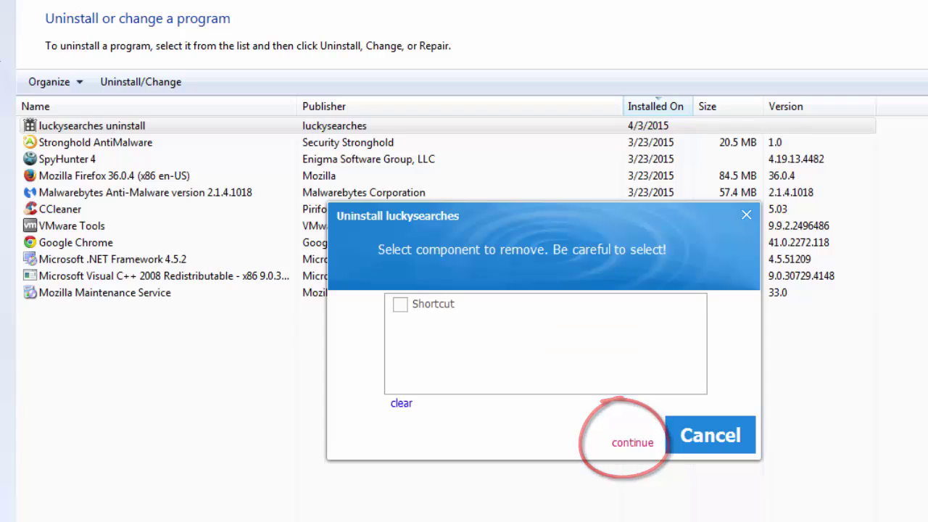
pyautogui.click(400, 305)
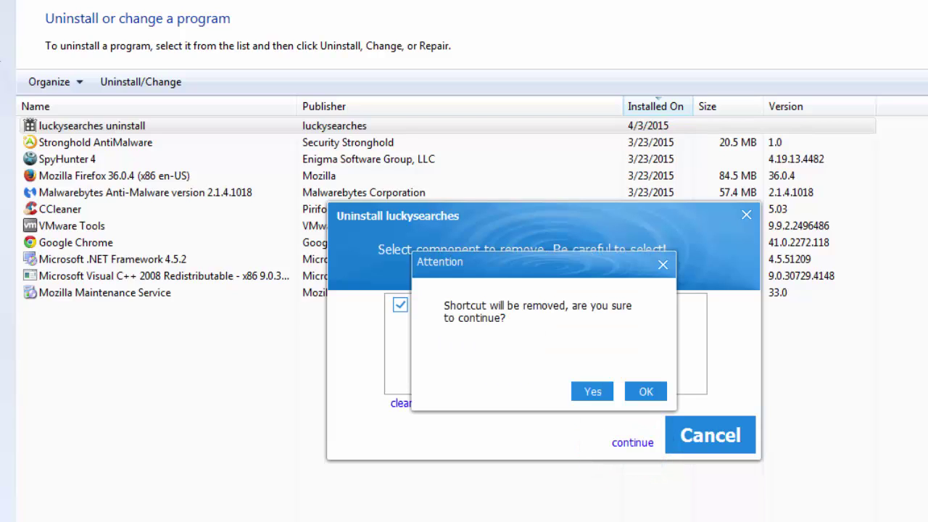
pyautogui.click(592, 391)
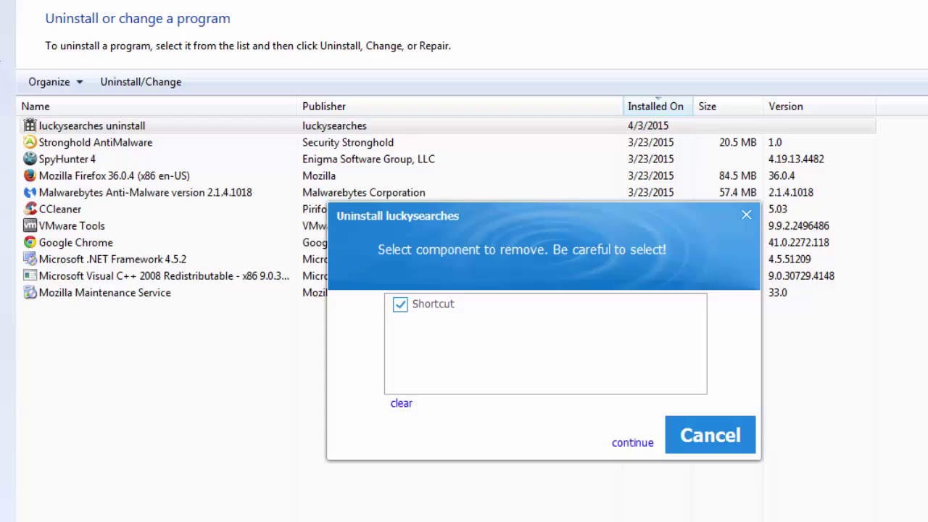
pyautogui.click(632, 443)
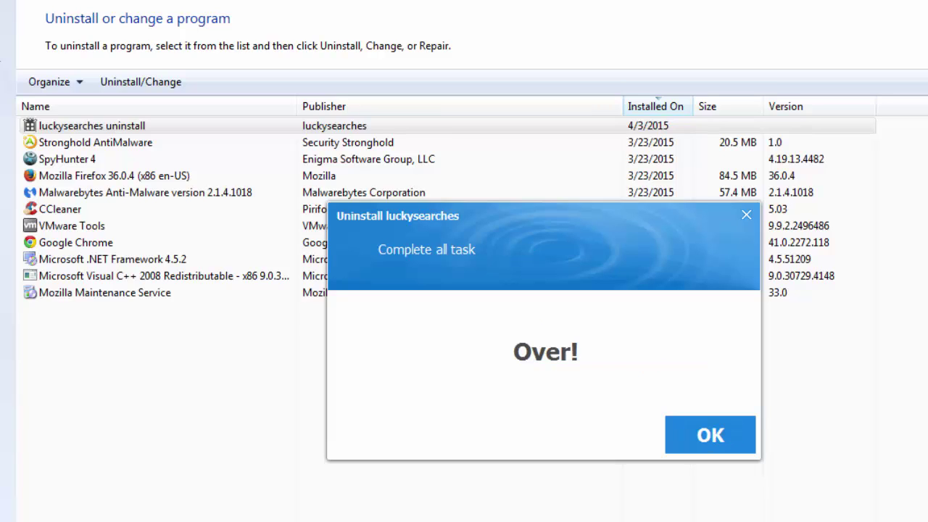
pyautogui.press('Return')
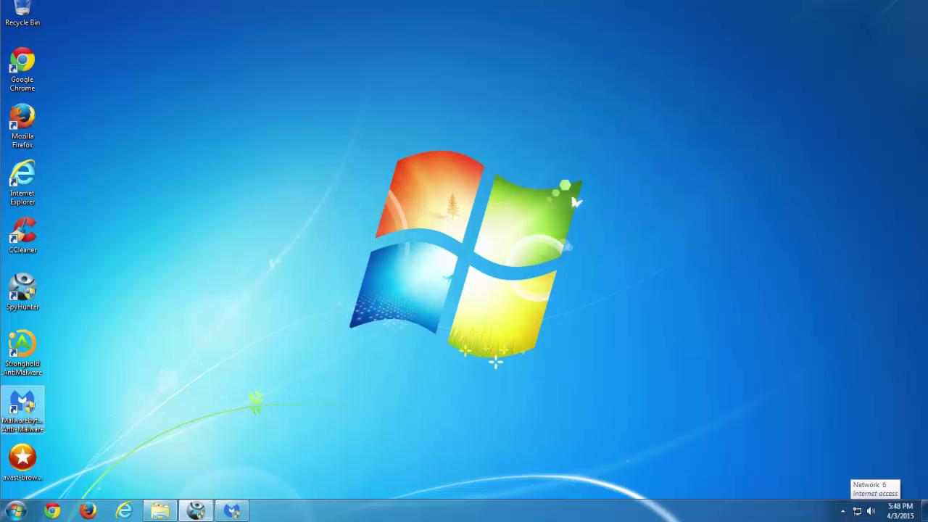
# Step: Run avast-browser-cleanup as administrator and remove the Search Enginer add-on, choosing Reset to original settings for the search provider and homepage
pyautogui.rightClick(23, 459)
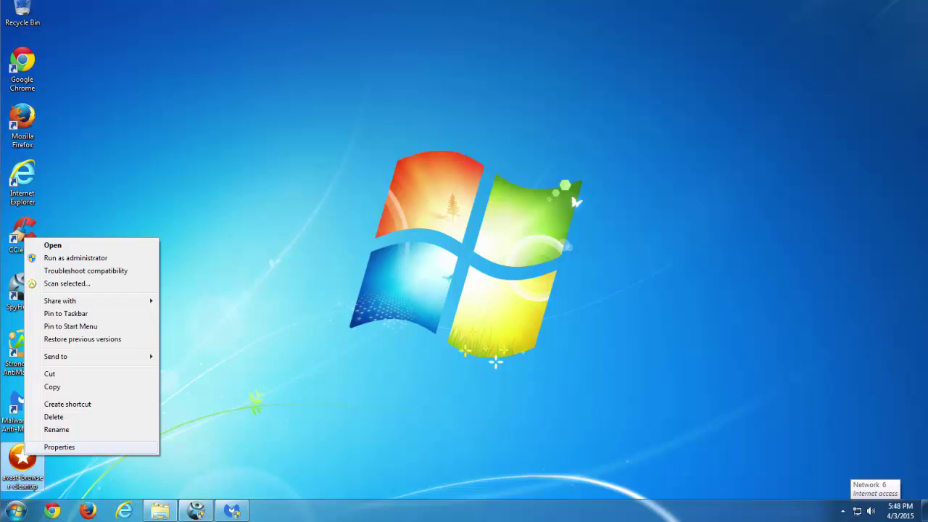
pyautogui.click(79, 259)
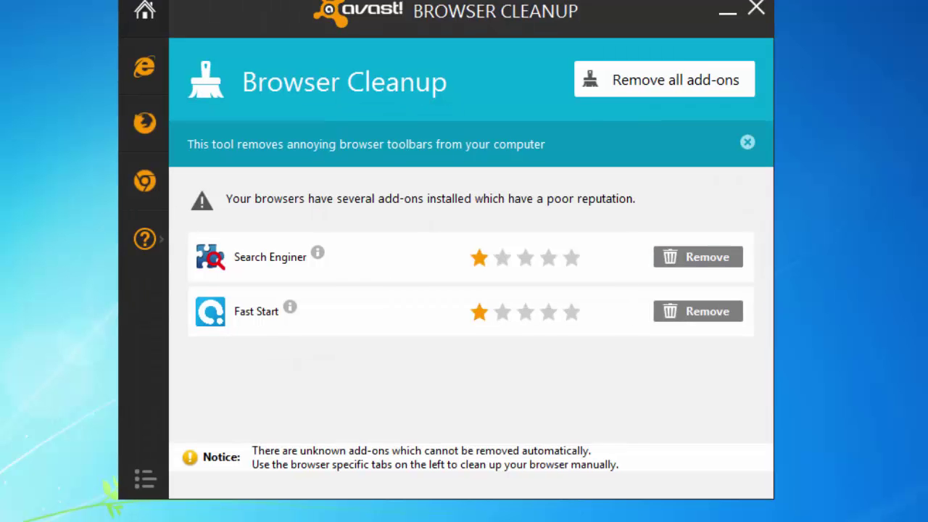
pyautogui.click(697, 256)
pyautogui.click(552, 256)
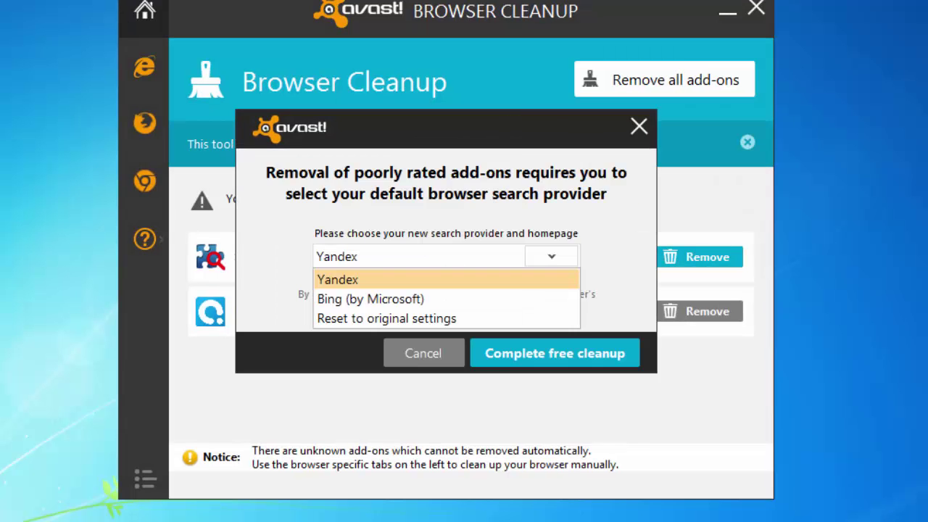
pyautogui.click(386, 318)
pyautogui.click(554, 353)
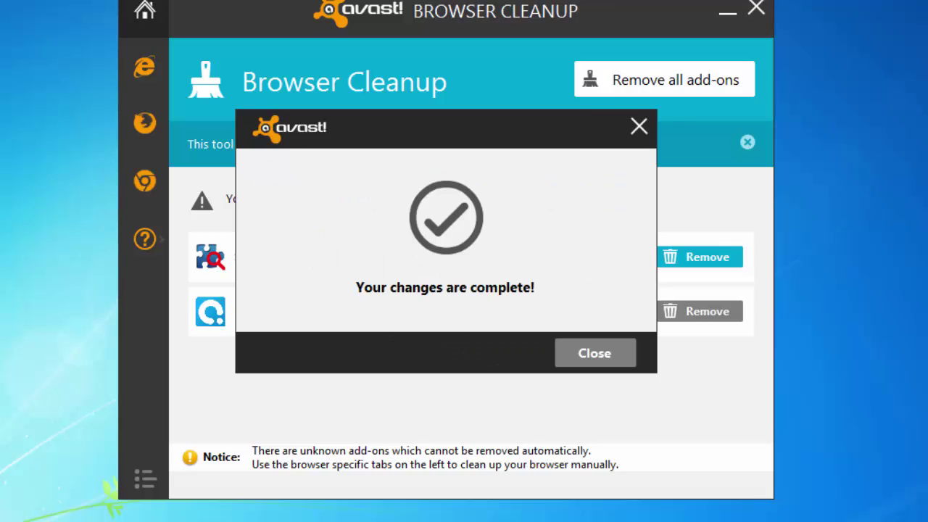
pyautogui.click(595, 354)
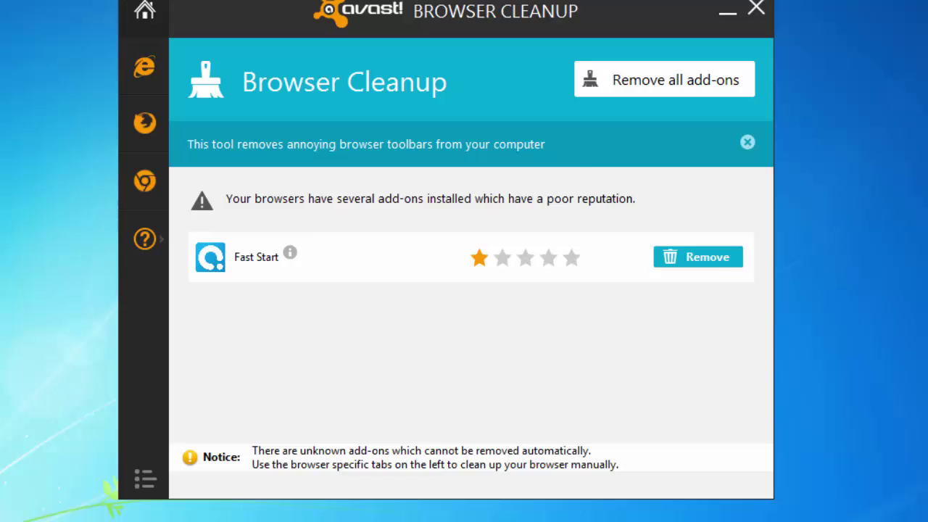
# Step: Remove the Fast Start add-on with Reset to original settings as the search provider and homepage choice
pyautogui.click(698, 257)
pyautogui.click(552, 256)
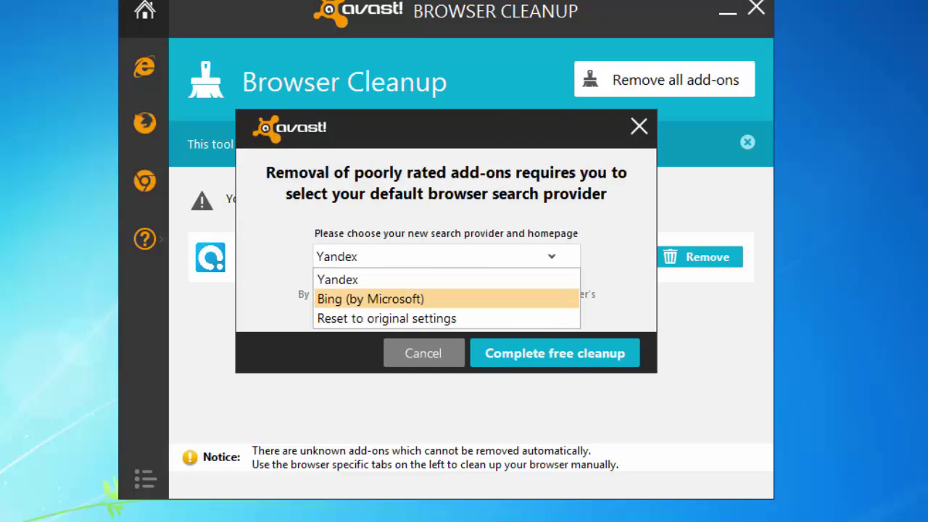
pyautogui.press('Down')
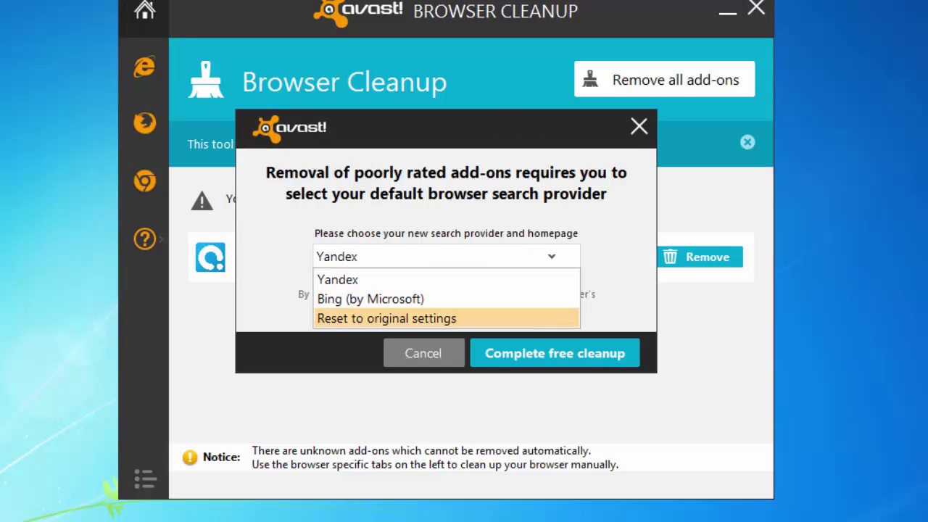
pyautogui.click(445, 318)
pyautogui.click(553, 353)
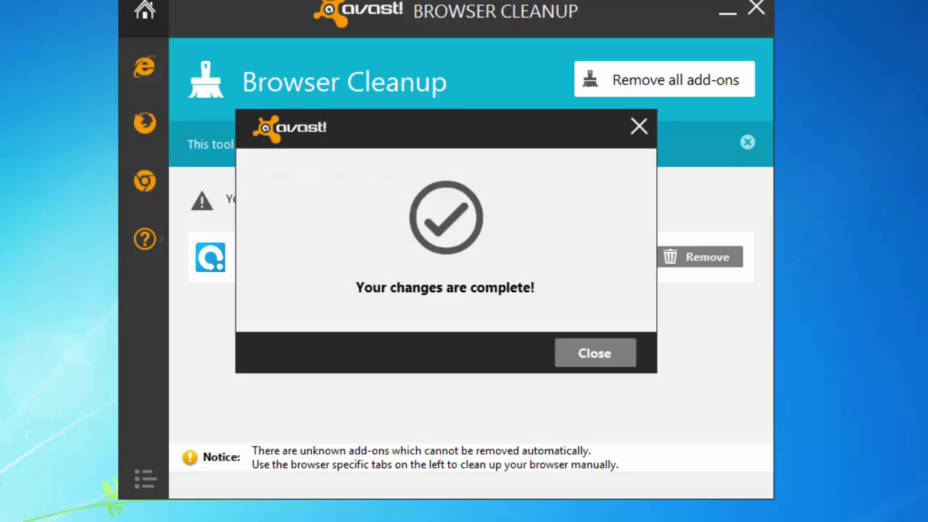
pyautogui.click(595, 353)
# Step: Reset the Internet Explorer settings, choosing Reset to original settings for the search provider and homepage, and complete the cleanup
pyautogui.click(144, 66)
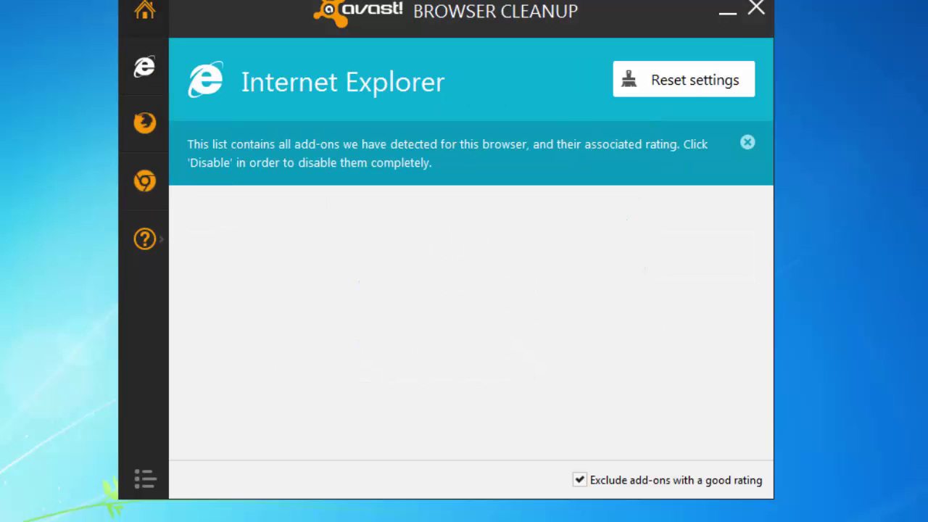
pyautogui.click(683, 79)
pyautogui.click(446, 256)
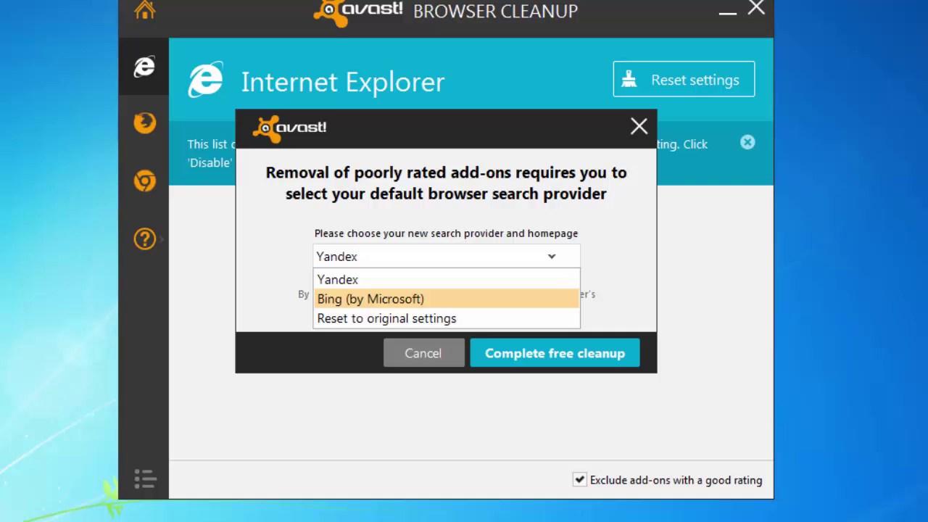
pyautogui.click(446, 318)
pyautogui.click(554, 353)
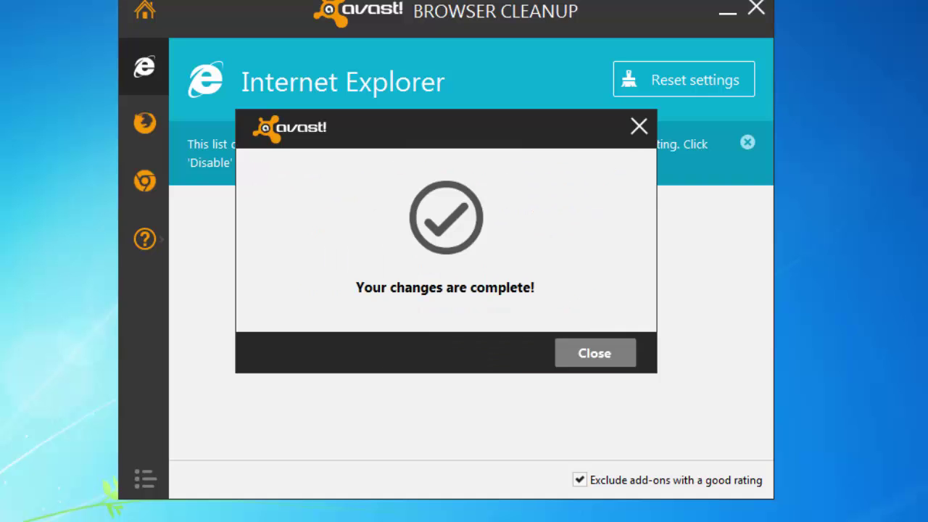
pyautogui.click(593, 352)
# Step: Reset the Mozilla Firefox settings, choosing Reset to original settings for the search provider and homepage, and complete the cleanup
pyautogui.click(144, 123)
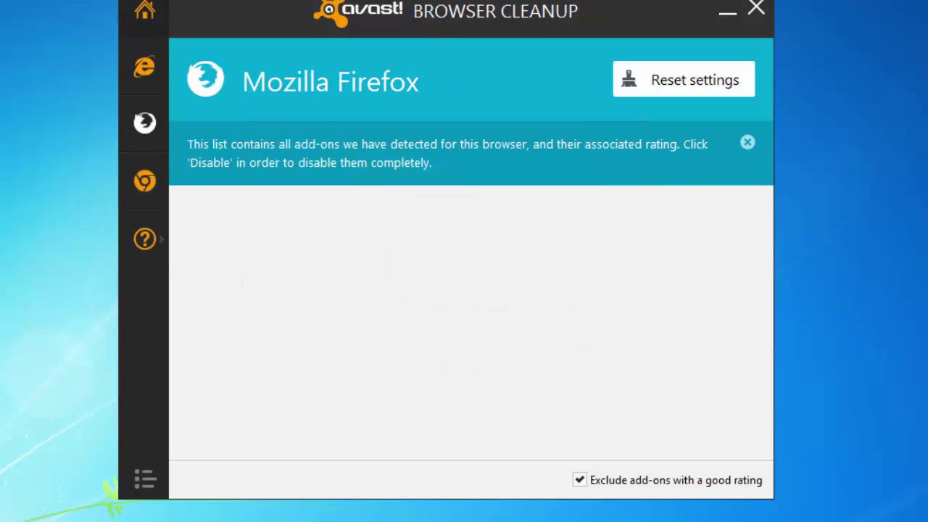
pyautogui.click(684, 80)
pyautogui.hotkey('alt', 'Down')
pyautogui.press('Down')
pyautogui.press('Down')
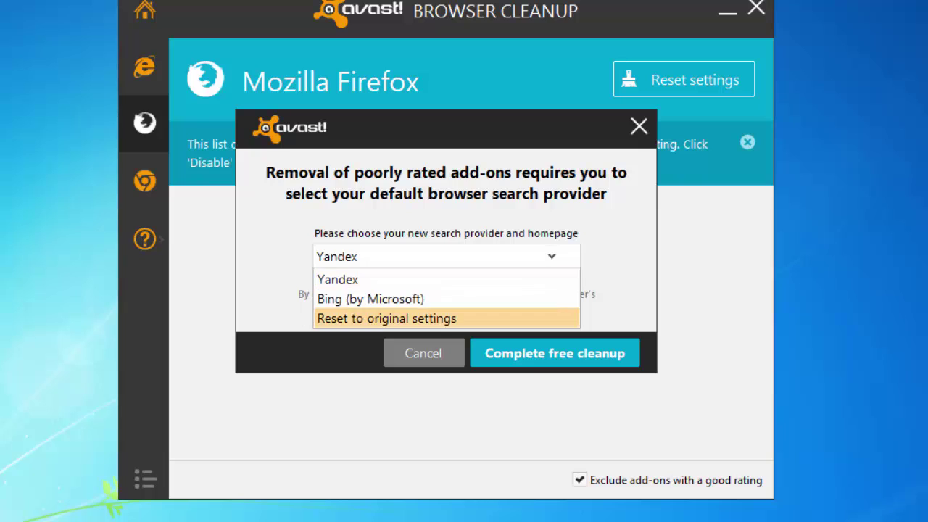
pyautogui.press('Return')
pyautogui.press('Return')
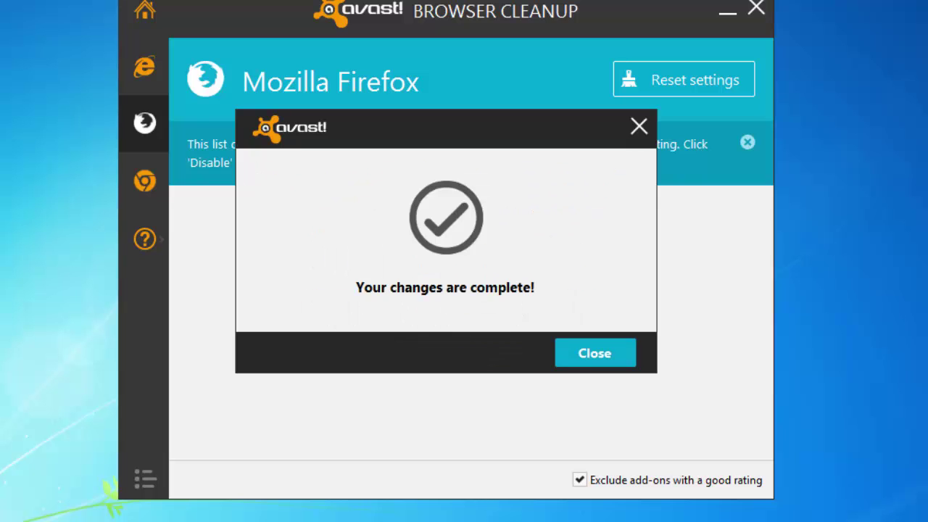
pyautogui.press('Return')
# Step: Reset the Google Chrome settings with Reset to original settings as the search provider and homepage choice, and close the cleanup tool
pyautogui.click(144, 181)
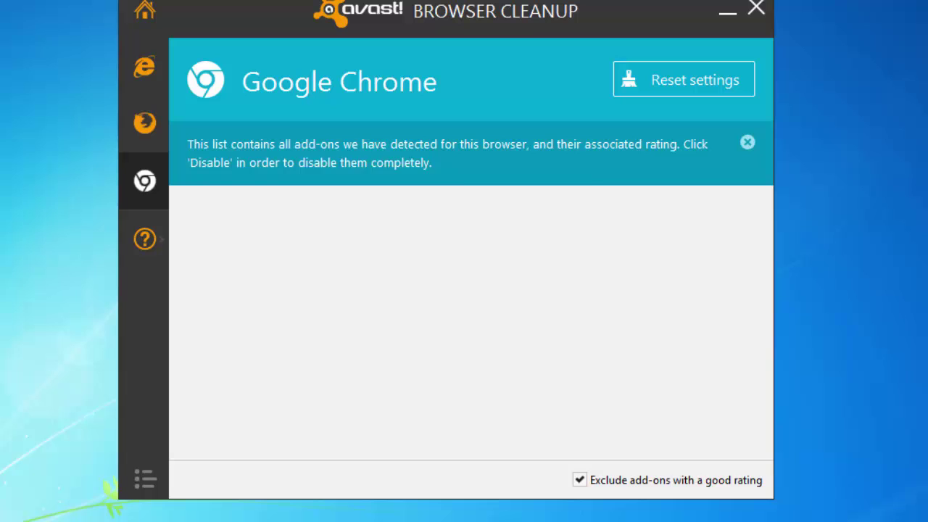
pyautogui.click(683, 80)
pyautogui.hotkey('alt', 'Down')
pyautogui.press('Down')
pyautogui.press('Down')
pyautogui.press('Return')
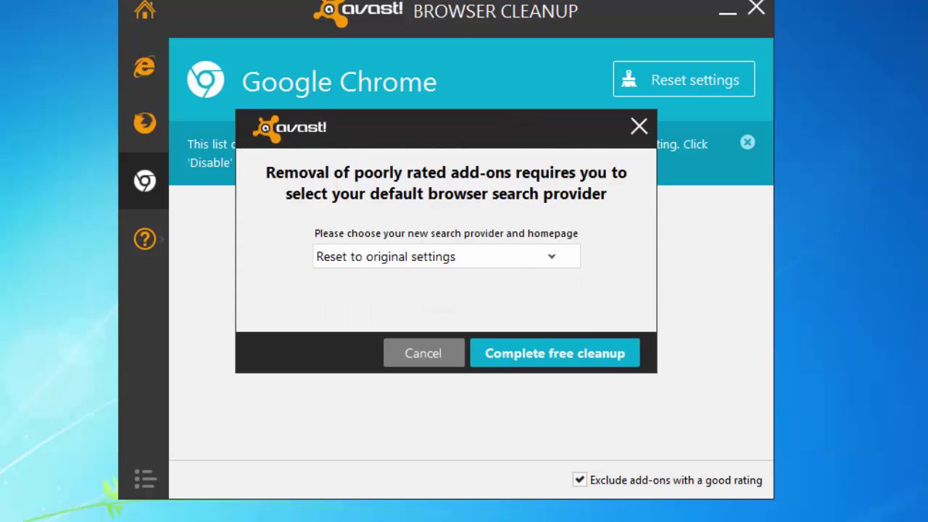
pyautogui.press('Return')
pyautogui.press('Return')
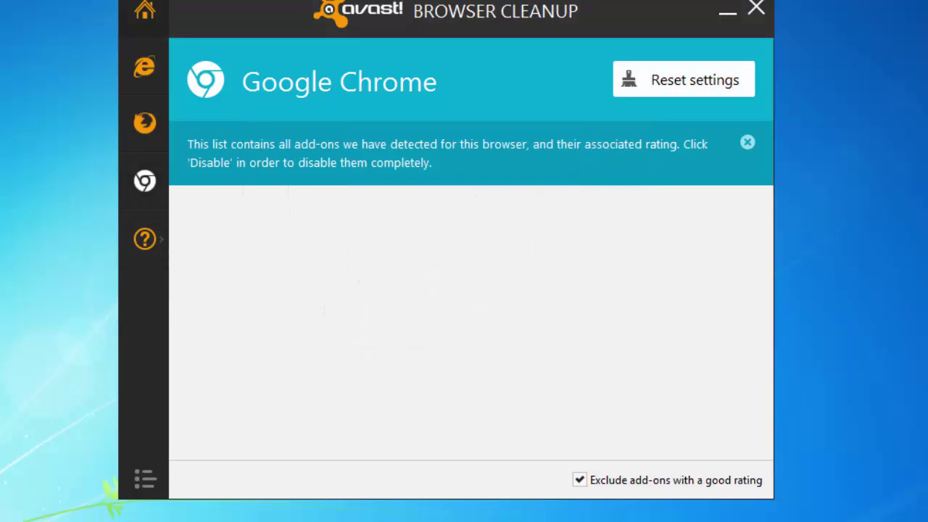
pyautogui.click(755, 8)
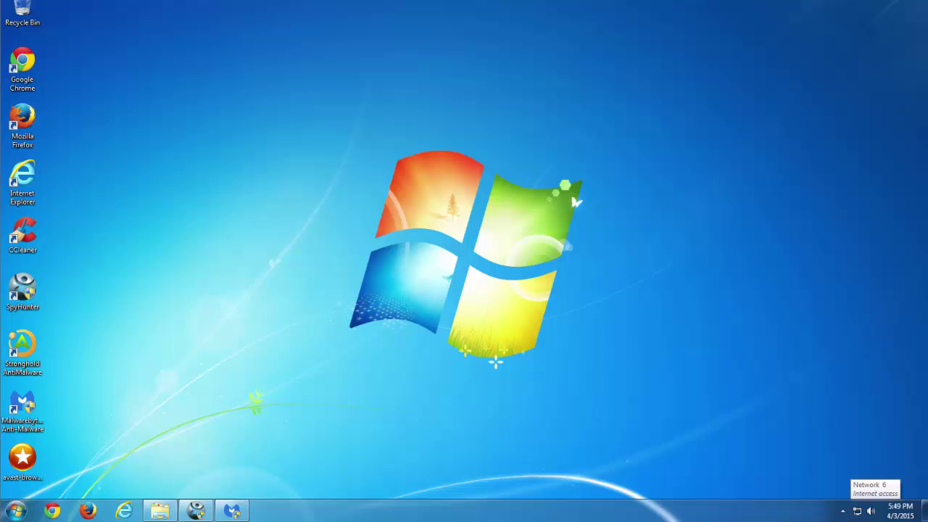
# Step: Switch to Google Chrome and review its installed extensions
pyautogui.click(51, 510)
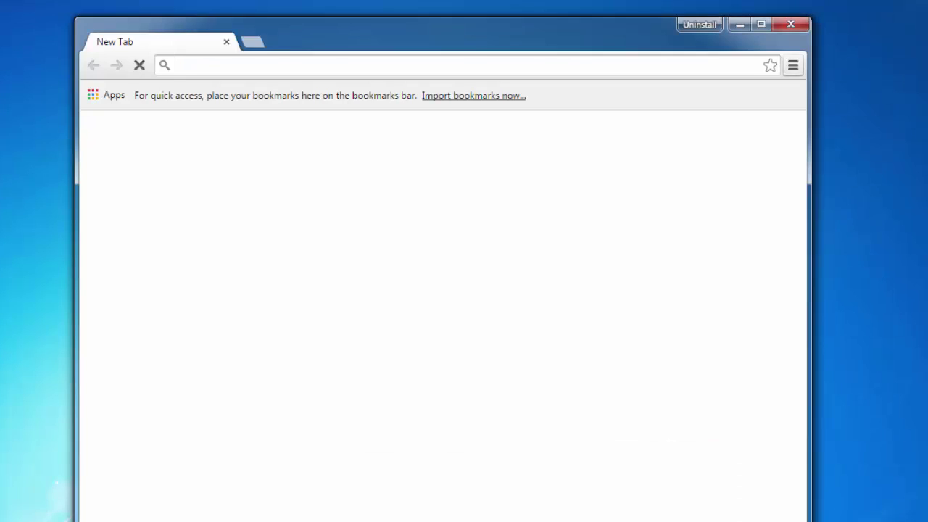
pyautogui.click(793, 65)
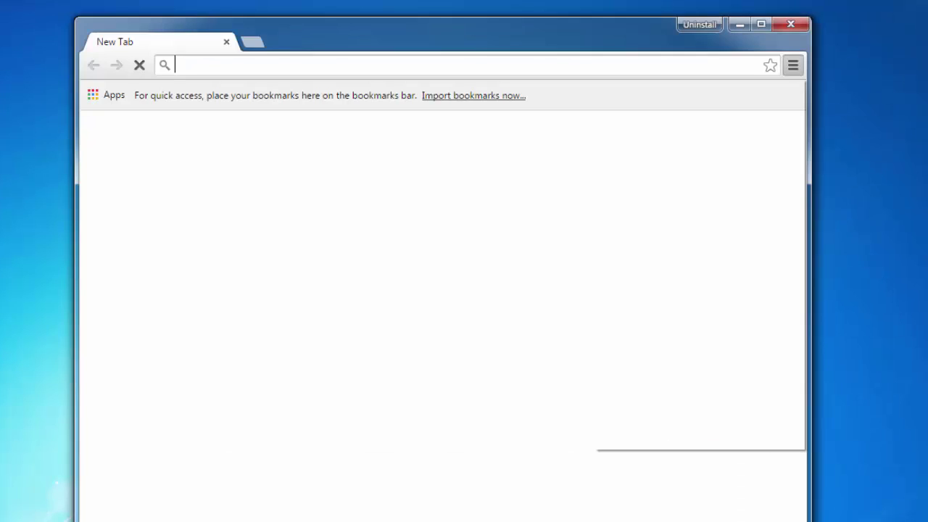
pyautogui.click(637, 349)
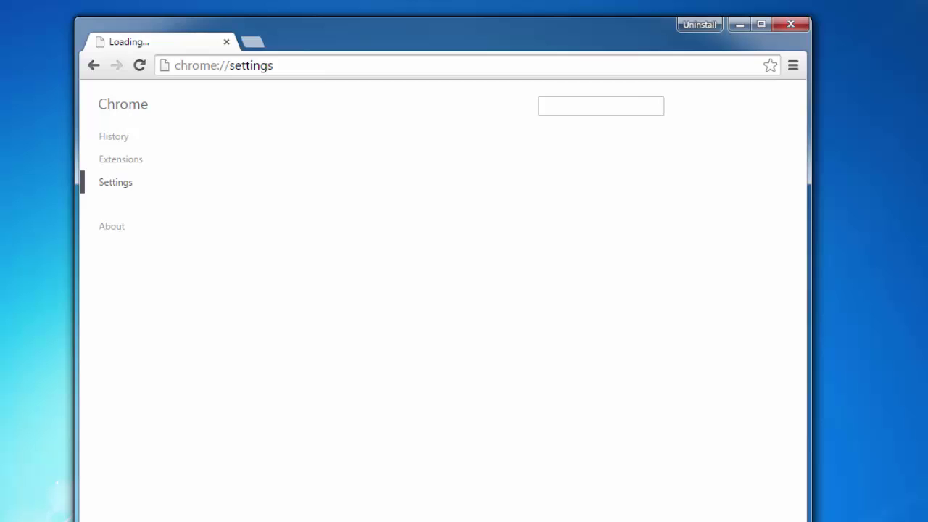
pyautogui.click(121, 159)
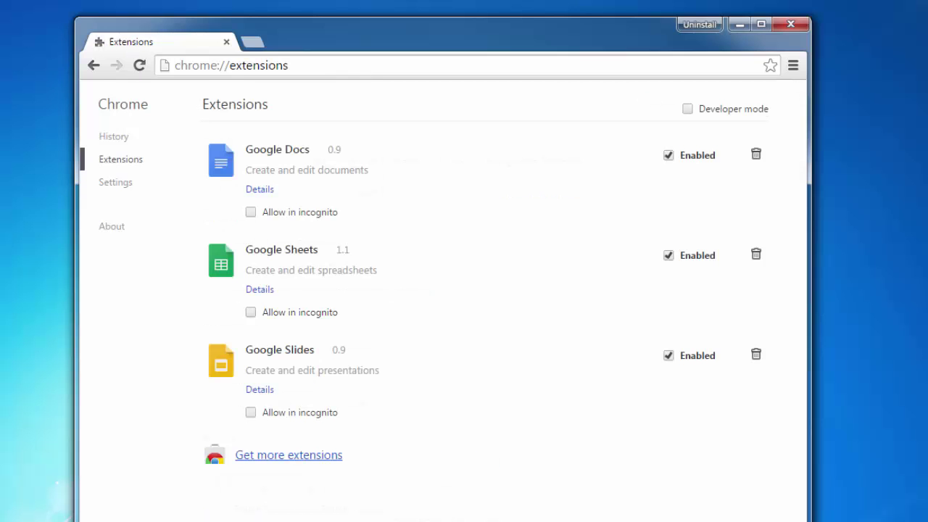
# Step: Check Chrome's startup pages and the home page behind the Show Home button option, leaving the Home button off
pyautogui.click(115, 182)
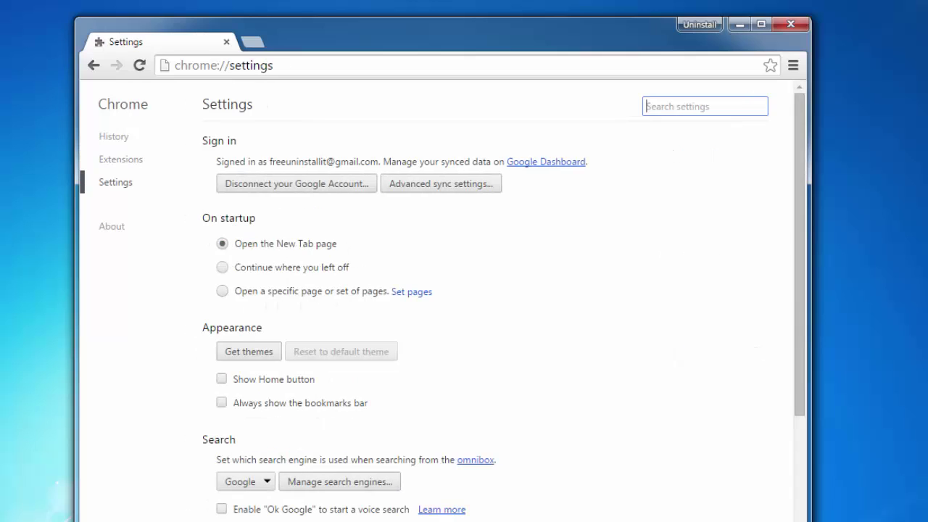
pyautogui.click(411, 291)
pyautogui.press('Escape')
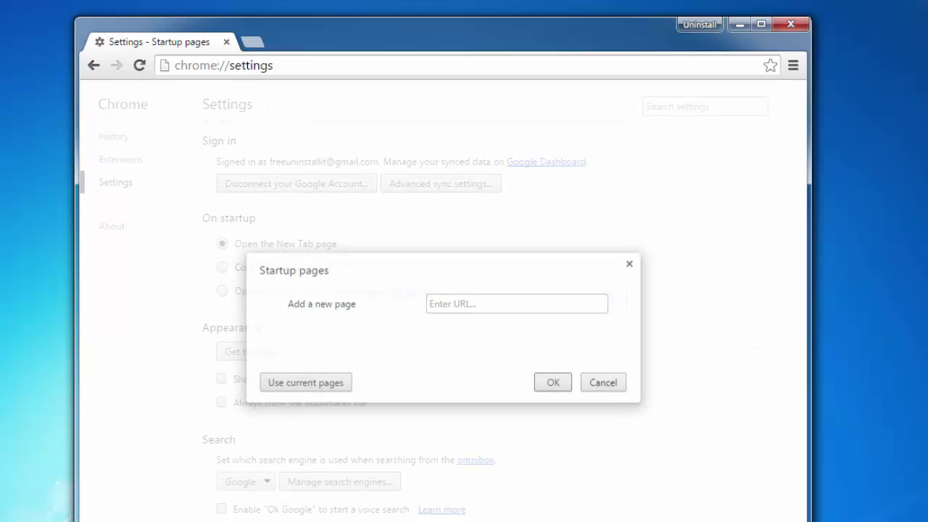
pyautogui.click(221, 378)
pyautogui.click(221, 378)
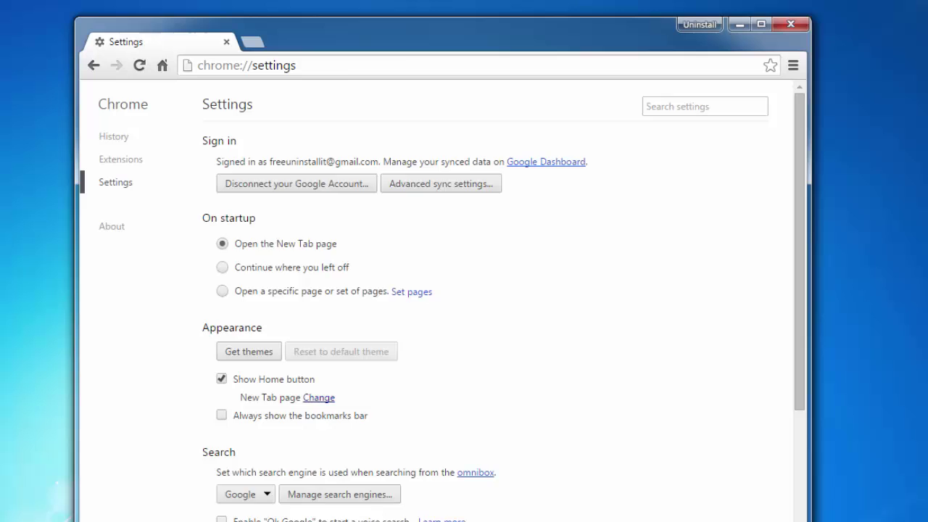
pyautogui.click(319, 397)
pyautogui.press('Escape')
pyautogui.click(221, 379)
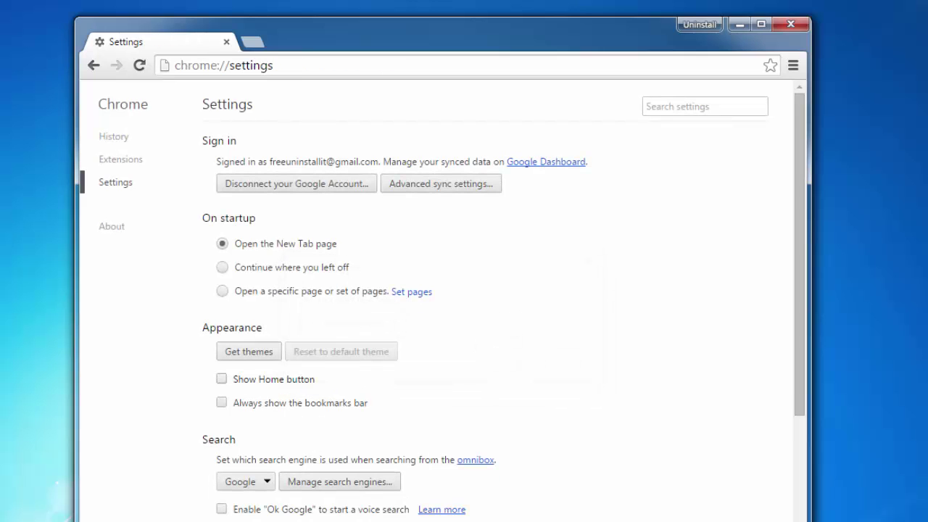
# Step: Remove the Ask and AOL entries from Chrome's default search engines, review the remaining settings, and close the browser
pyautogui.scroll(-2, 435, 290)
pyautogui.click(339, 324)
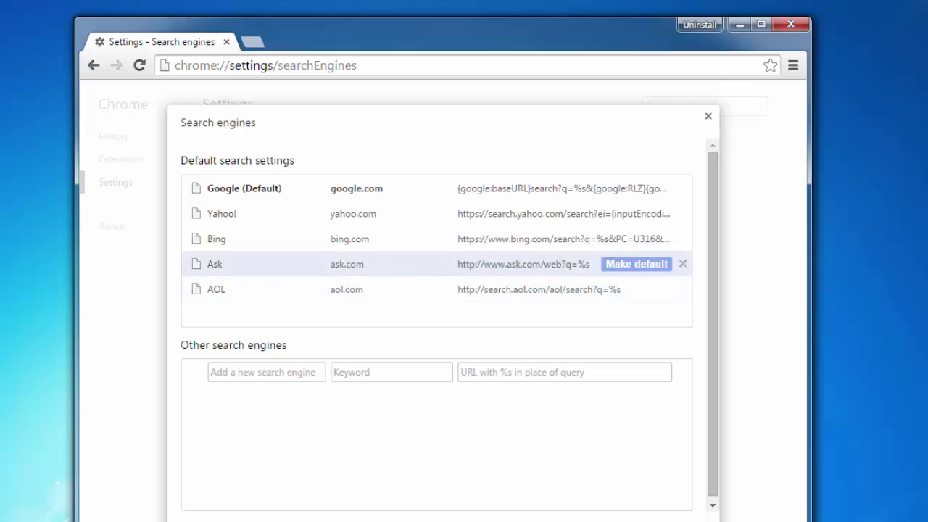
pyautogui.click(683, 264)
pyautogui.click(683, 264)
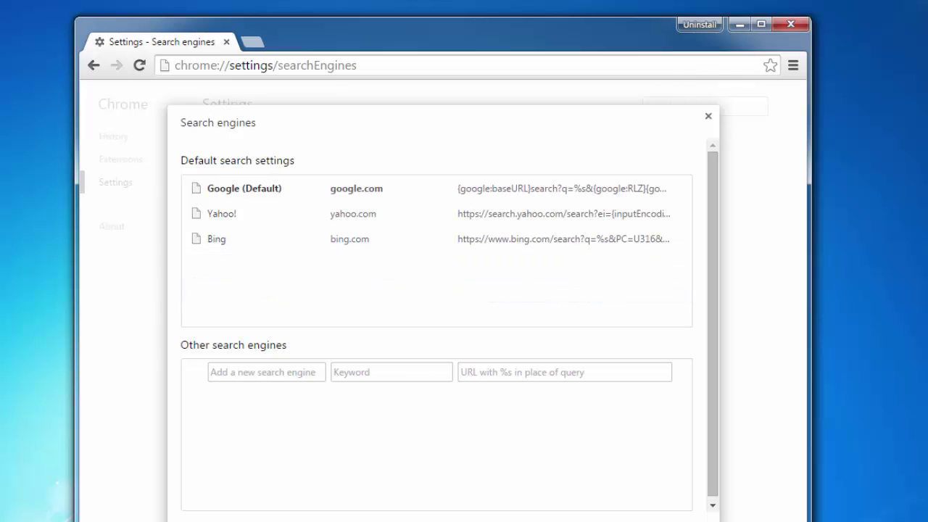
pyautogui.press('Escape')
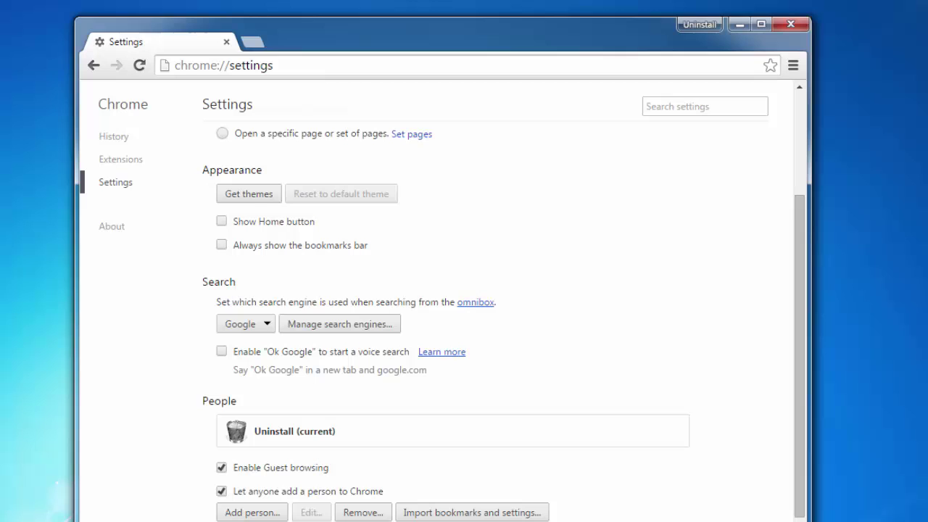
pyautogui.scroll(-1, 453, 431)
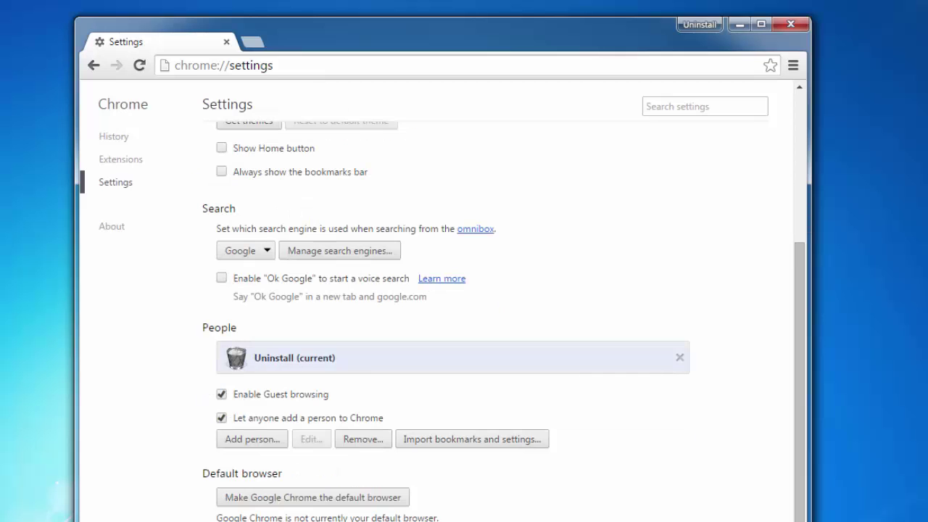
pyautogui.scroll(3, 452, 358)
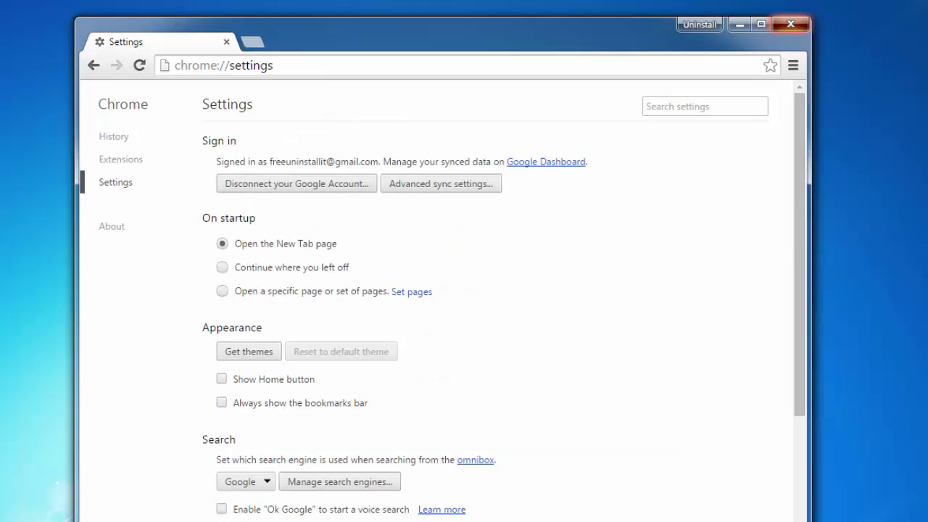
pyautogui.click(790, 24)
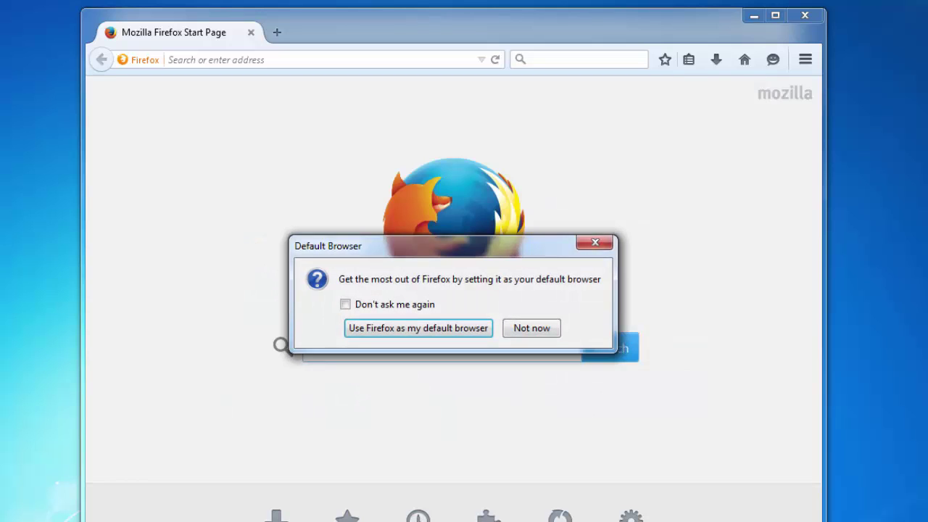
# Step: Decline making Firefox the default browser and check its installed extensions
pyautogui.click(531, 328)
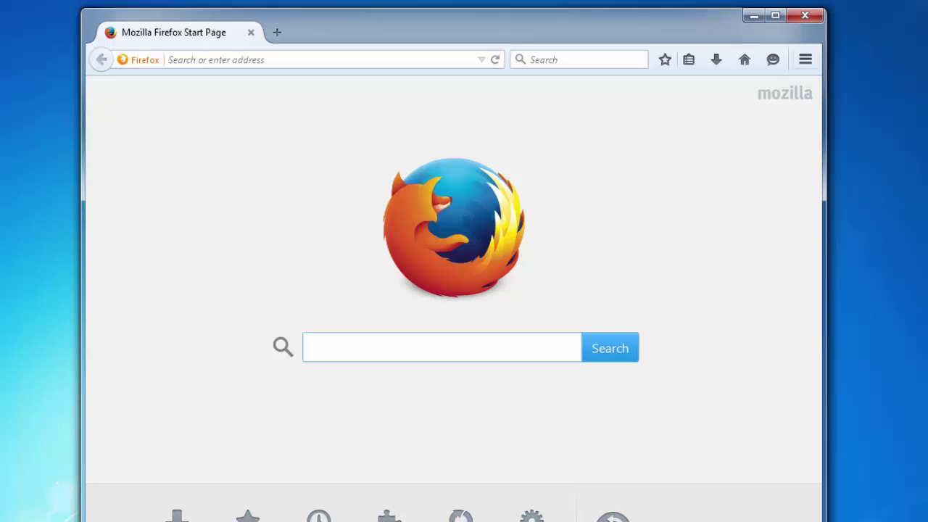
pyautogui.click(805, 60)
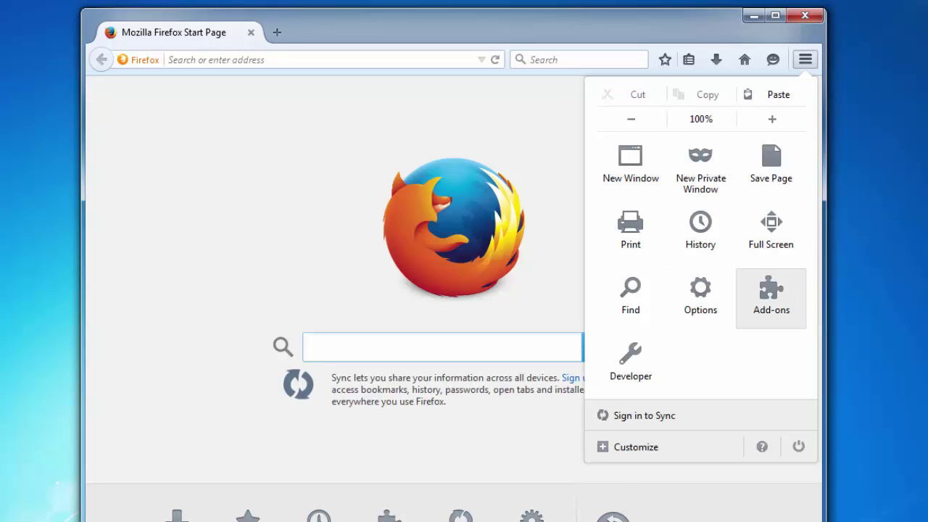
pyautogui.click(771, 290)
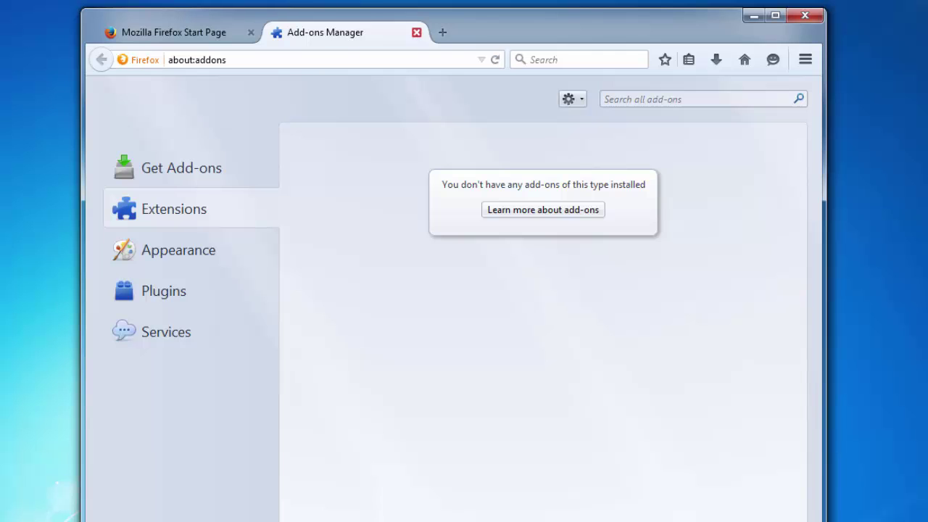
# Step: Load about:config in Firefox and accept the advanced settings warning
pyautogui.click(197, 59)
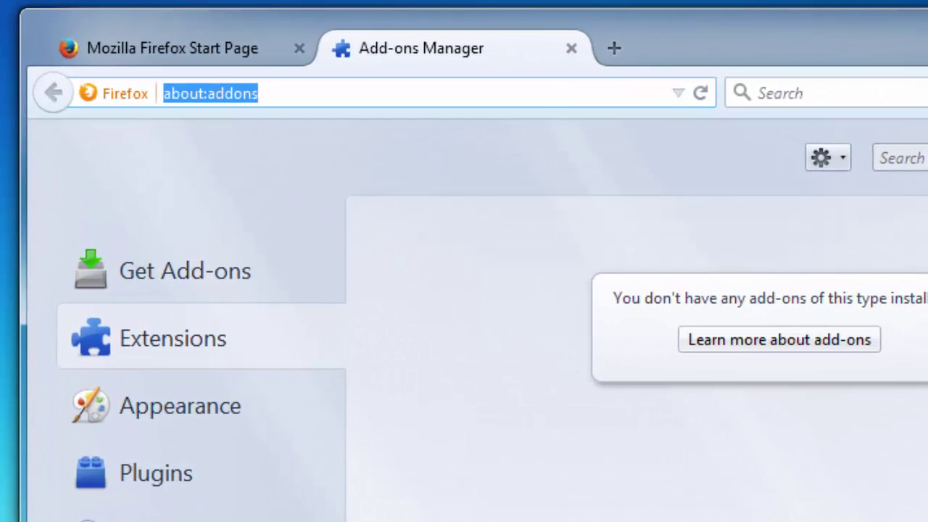
pyautogui.write('about')
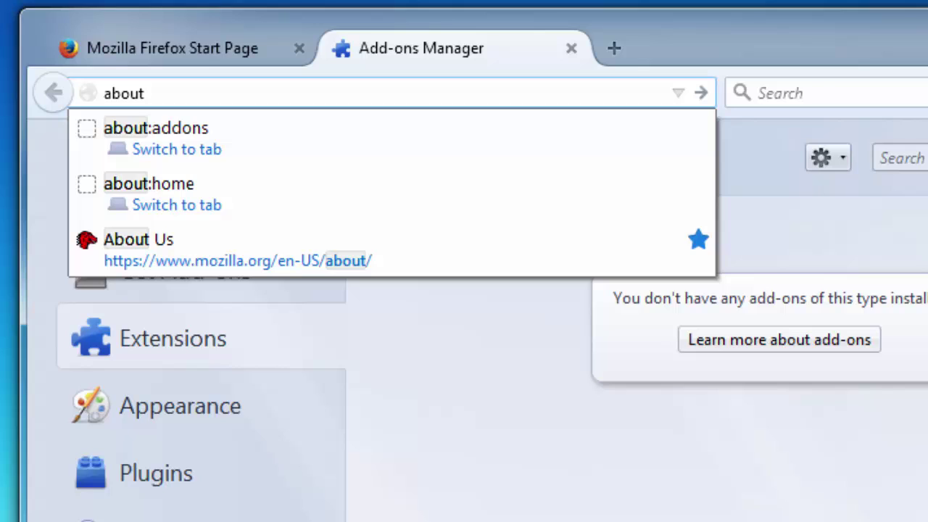
pyautogui.write(':config')
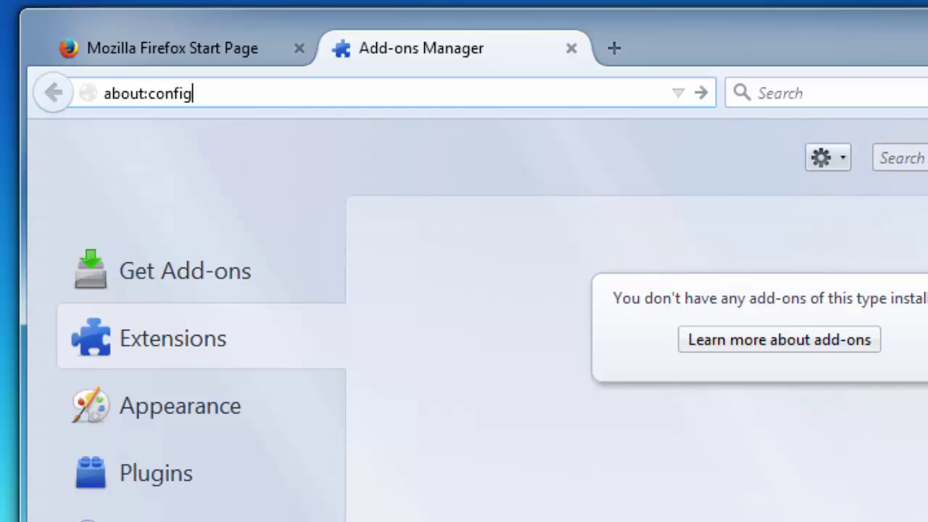
pyautogui.press('Return')
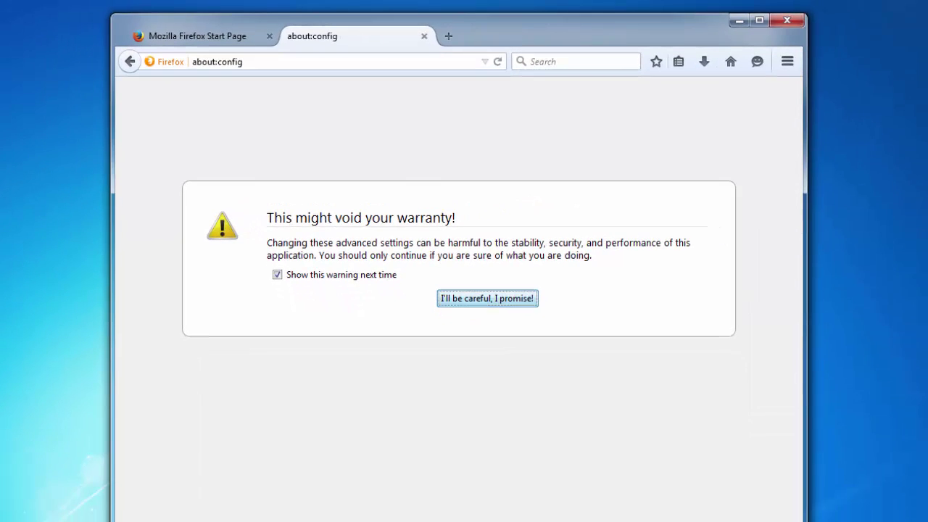
pyautogui.press('Return')
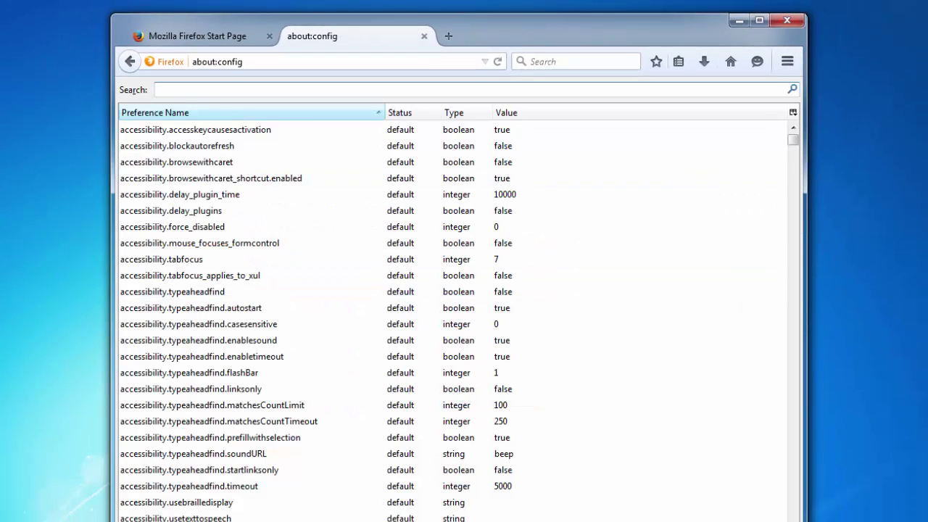
# Step: Filter the Firefox preferences by luckysearches
pyautogui.write('luck')
pyautogui.write('ys')
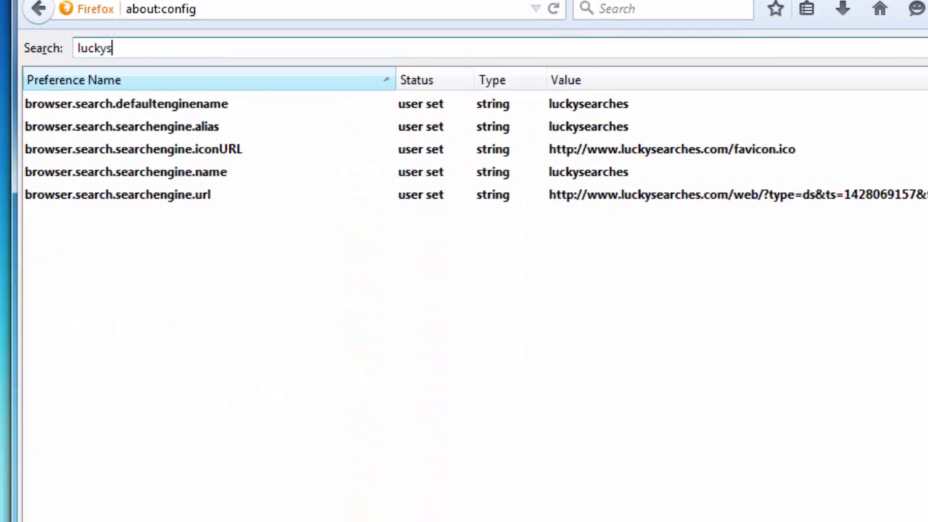
pyautogui.write('ea')
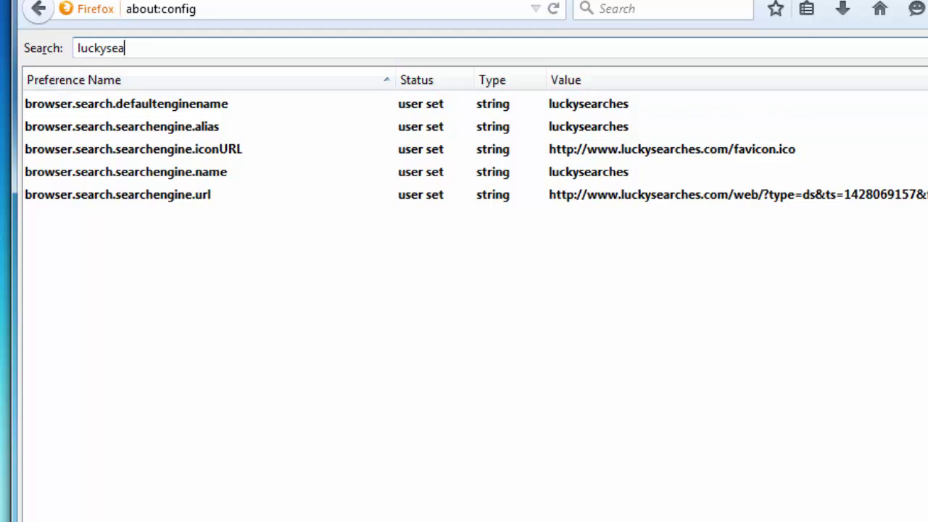
pyautogui.write('rches')
# Step: Reset the five browser.search preferences in the filtered list: defaultenginename and the searchengine alias, iconURL, url and name
pyautogui.rightClick(138, 104)
pyautogui.click(187, 236)
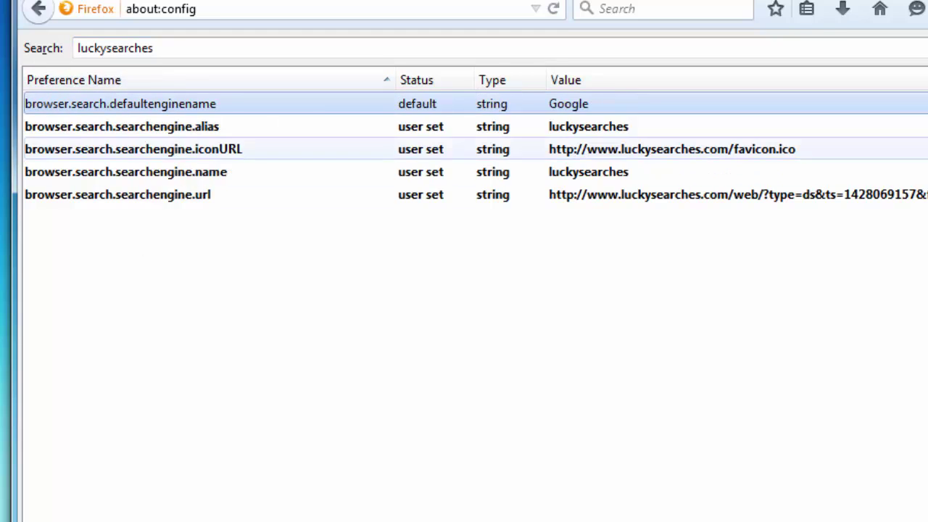
pyautogui.rightClick(135, 124)
pyautogui.click(187, 259)
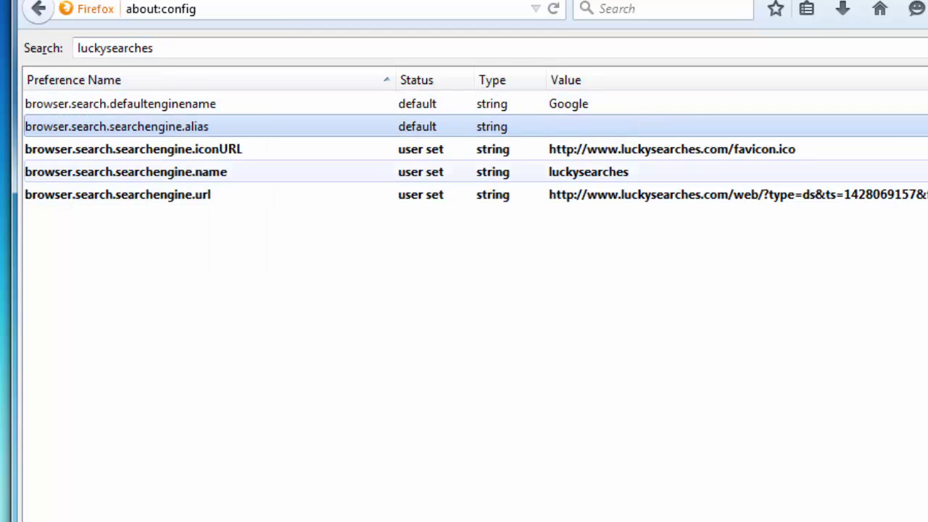
pyautogui.rightClick(123, 150)
pyautogui.click(181, 288)
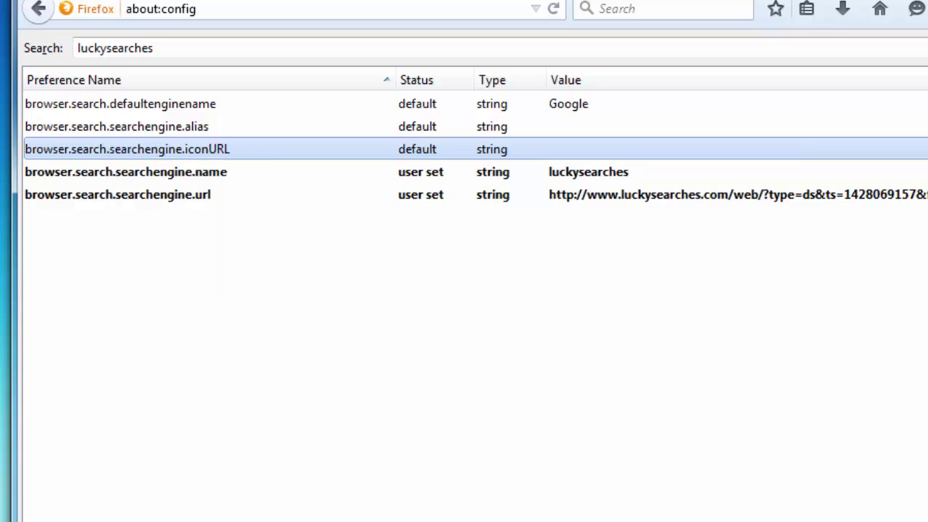
pyautogui.rightClick(137, 194)
pyautogui.click(156, 330)
pyautogui.rightClick(153, 173)
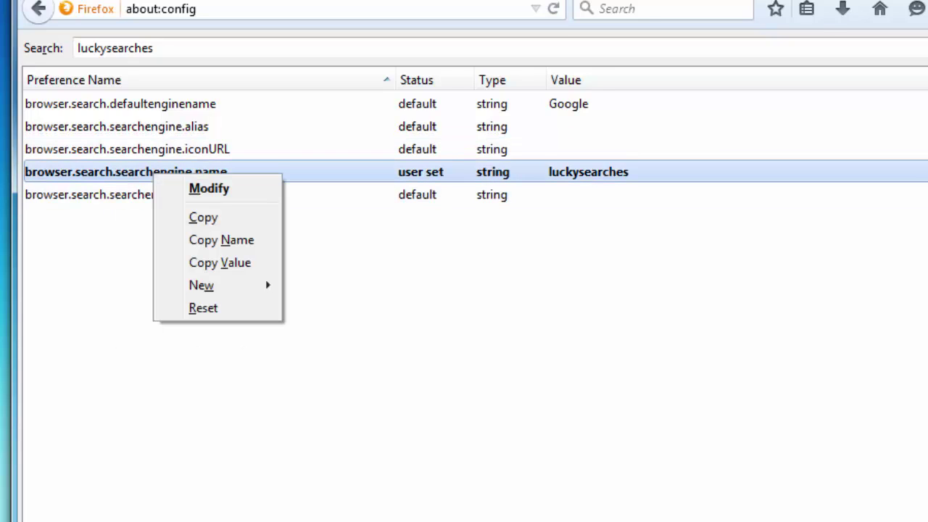
pyautogui.click(203, 308)
# Step: Set Google as the default search engine in Firefox's search settings
pyautogui.click(589, 9)
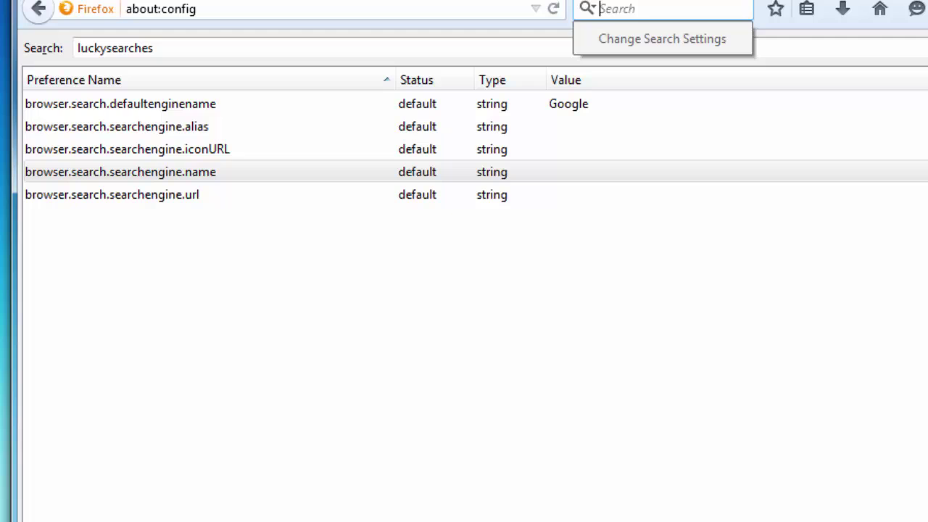
pyautogui.click(662, 39)
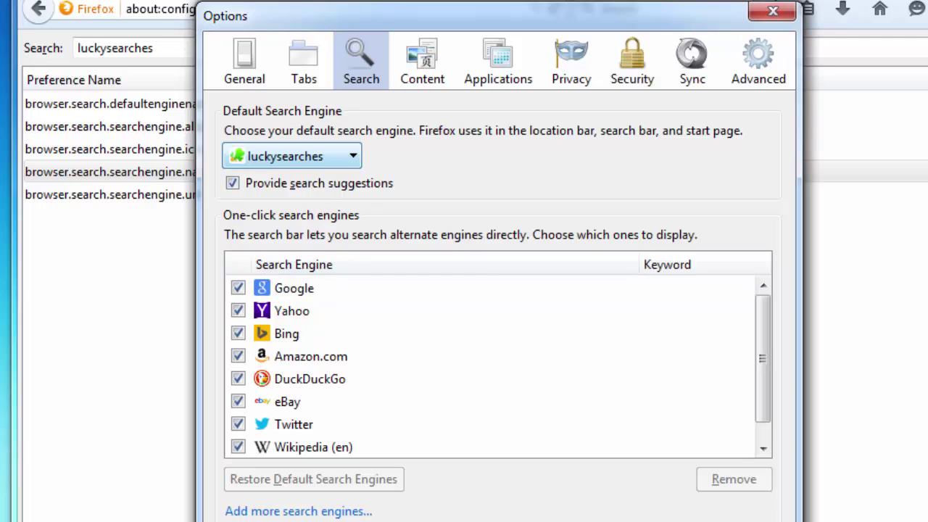
pyautogui.click(292, 155)
pyautogui.click(251, 179)
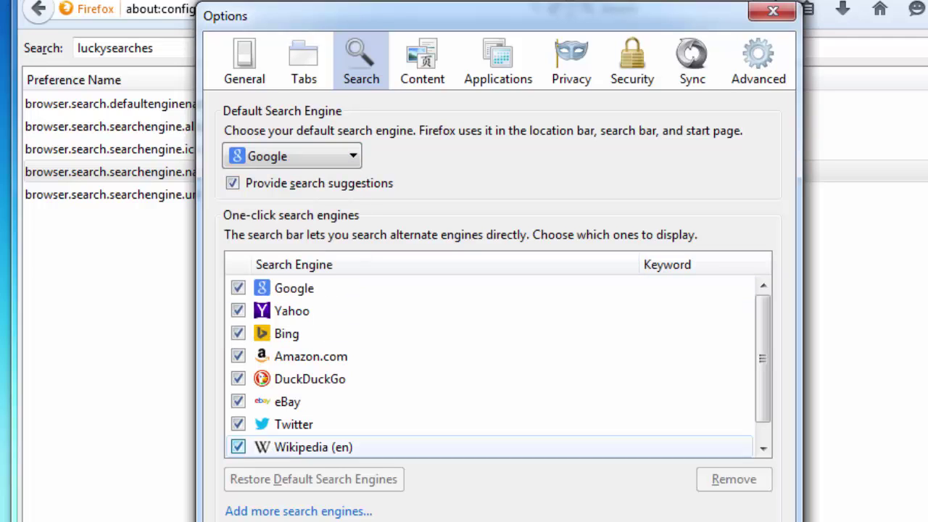
# Step: Remove luckysearches from the one-click search engines and confirm the options
pyautogui.moveTo(762, 358); pyautogui.dragTo(762, 375)
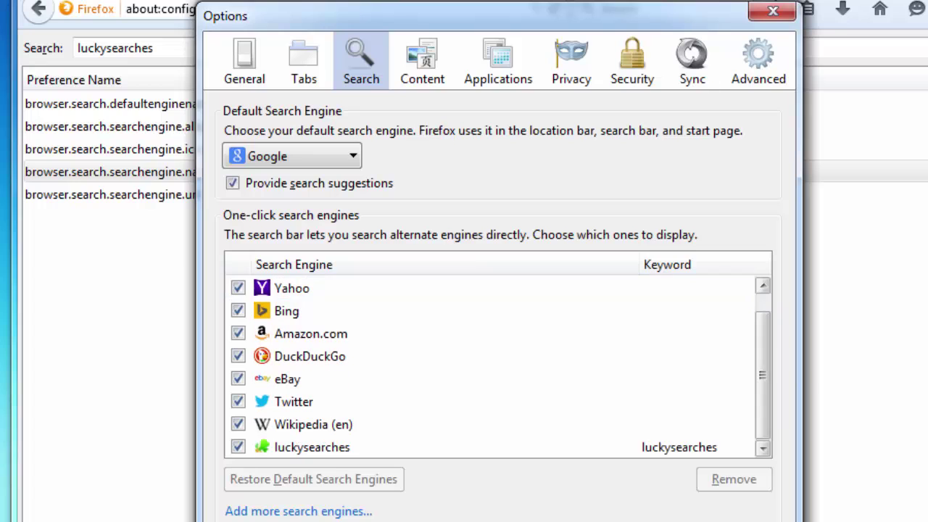
pyautogui.click(312, 447)
pyautogui.click(734, 479)
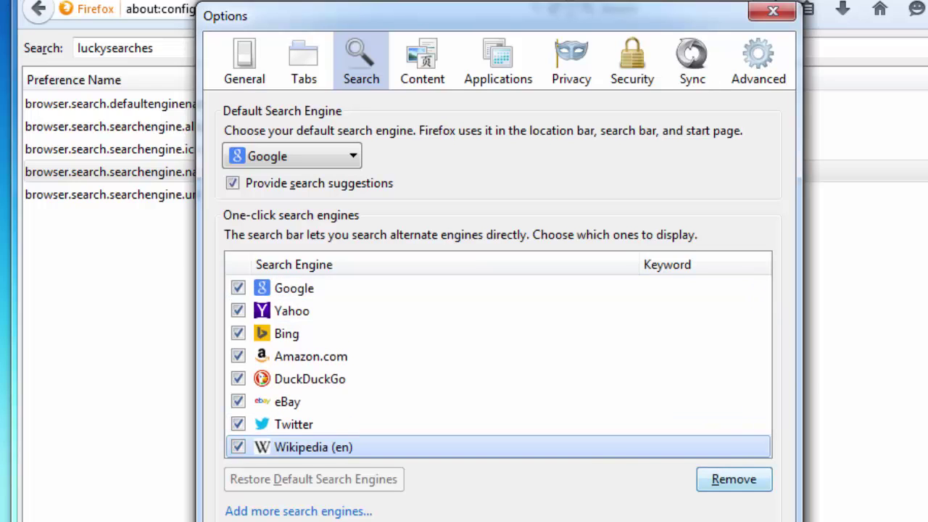
pyautogui.press('Return')
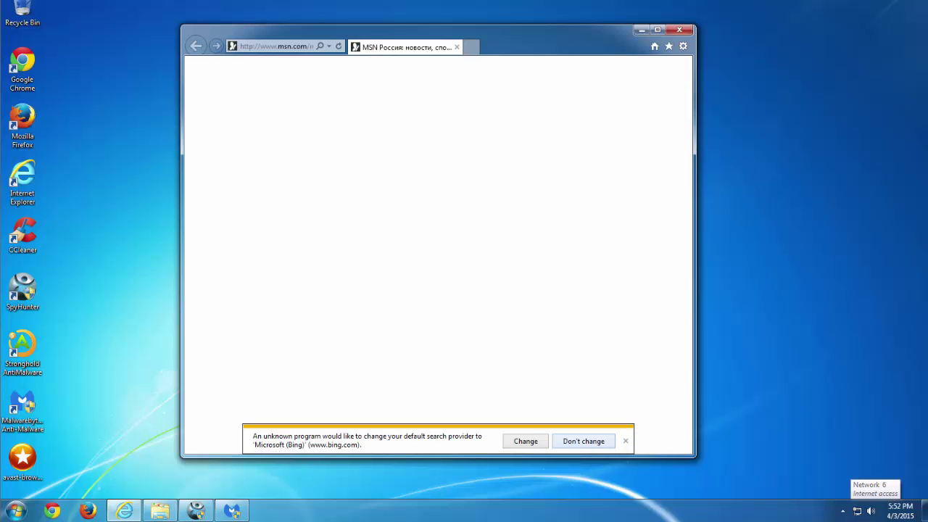
# Step: In Internet Explorer, accept Microsoft (Bing) as the default search provider and show the search providers in Manage Add-ons
pyautogui.click(525, 441)
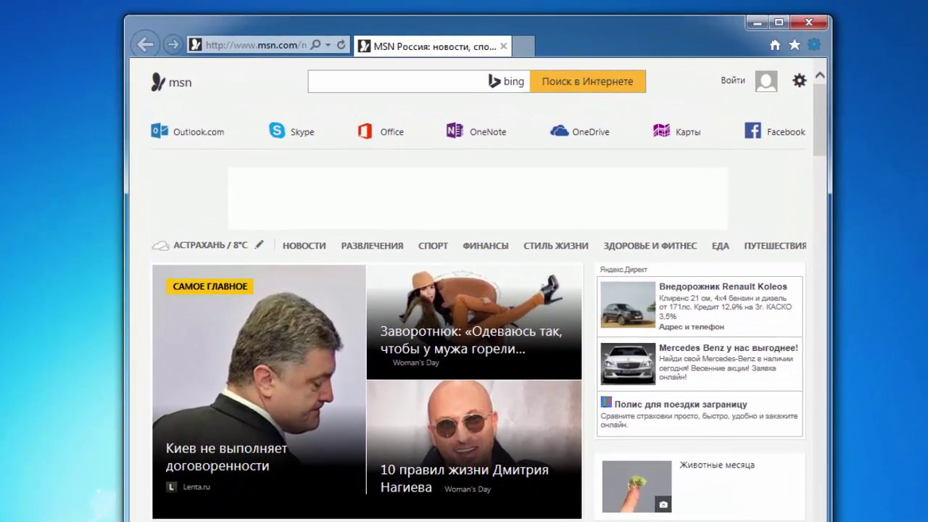
pyautogui.click(814, 44)
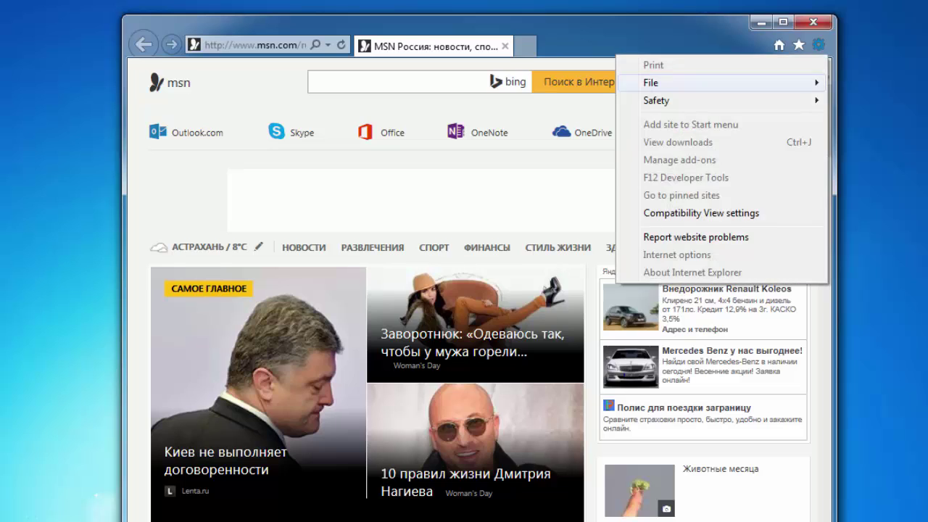
pyautogui.click(818, 45)
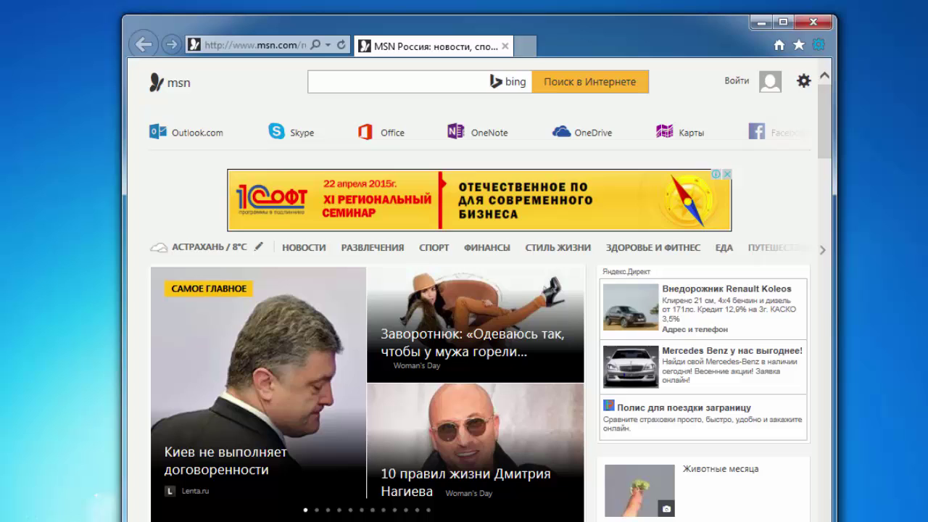
pyautogui.click(818, 45)
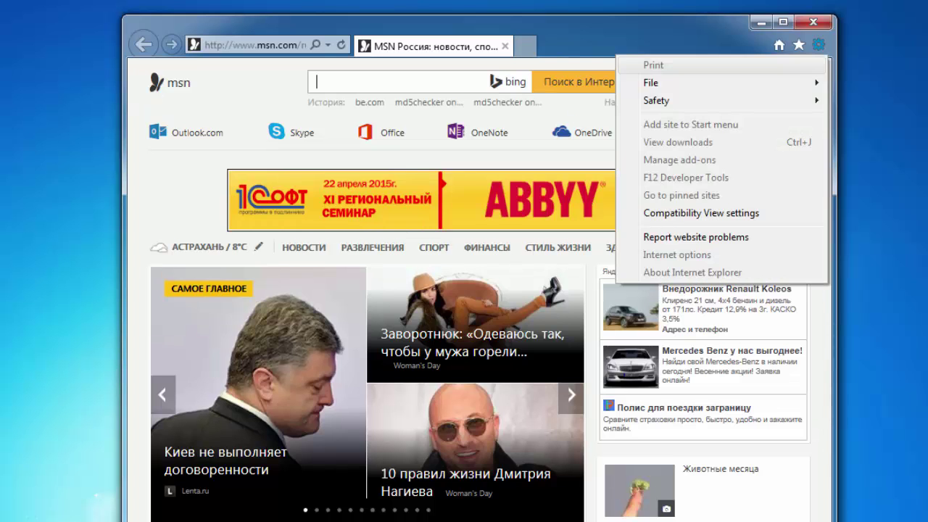
pyautogui.click(818, 45)
pyautogui.click(817, 45)
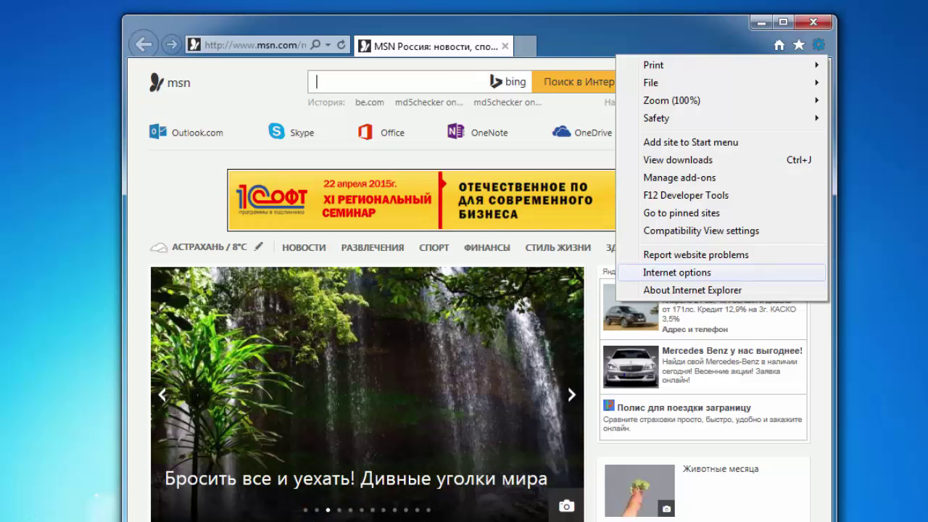
pyautogui.click(679, 178)
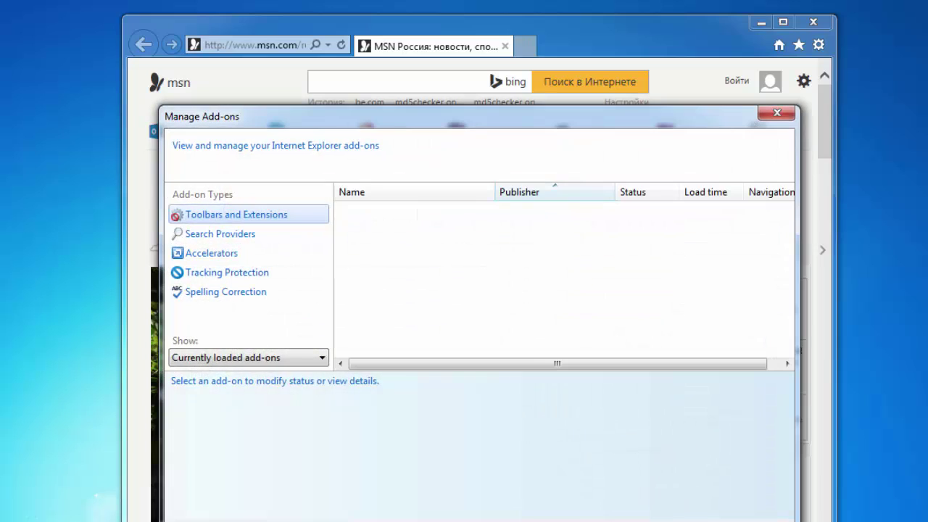
pyautogui.click(220, 234)
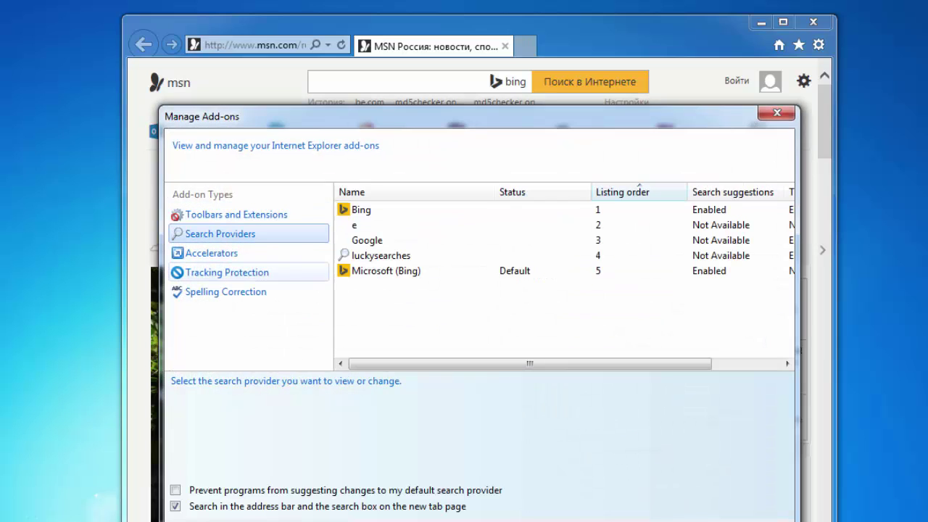
# Step: Remove the "e" and luckysearches search providers
pyautogui.click(354, 224)
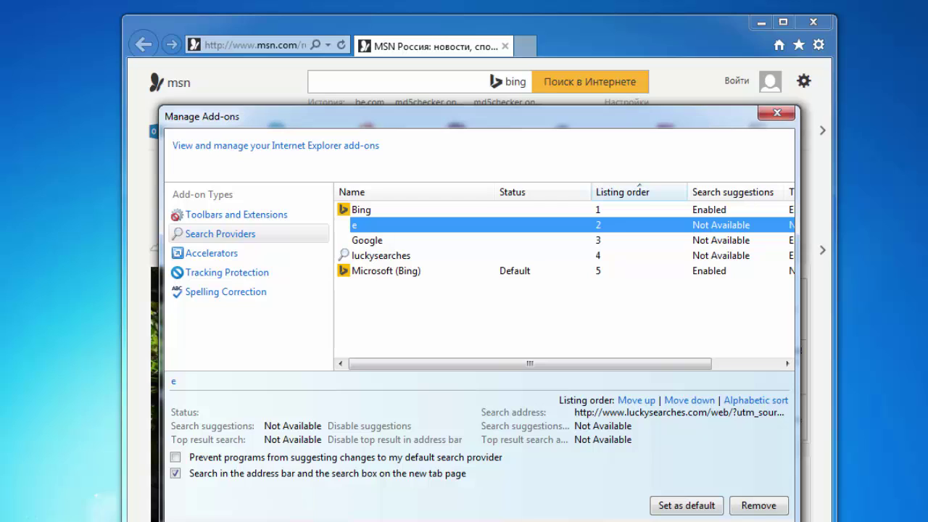
pyautogui.click(758, 506)
pyautogui.click(381, 240)
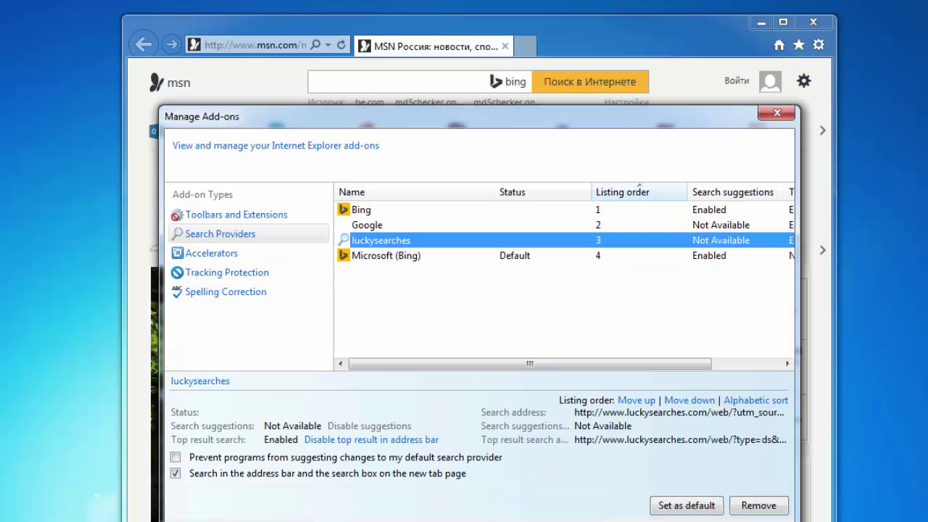
pyautogui.press('Delete')
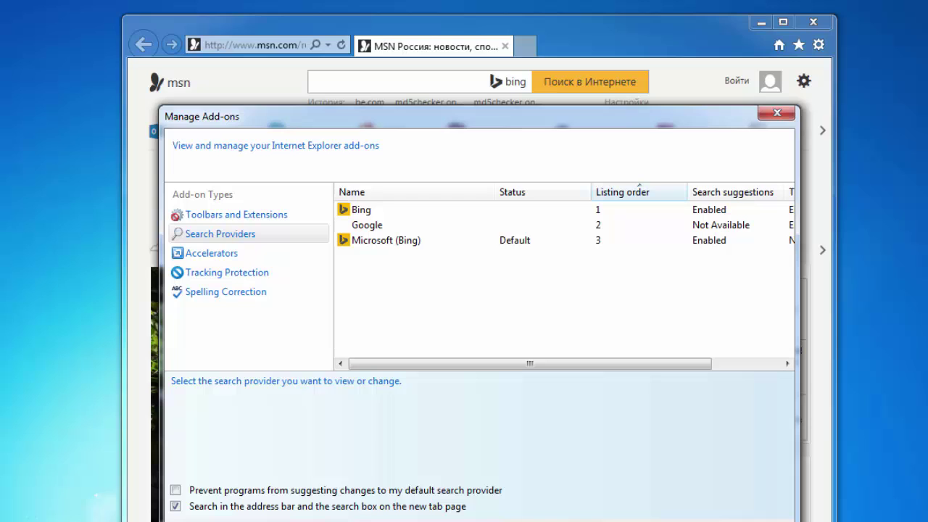
# Step: Make Bing the default search provider, remove Microsoft (Bing) and Google, and close Manage Add-ons
pyautogui.click(386, 240)
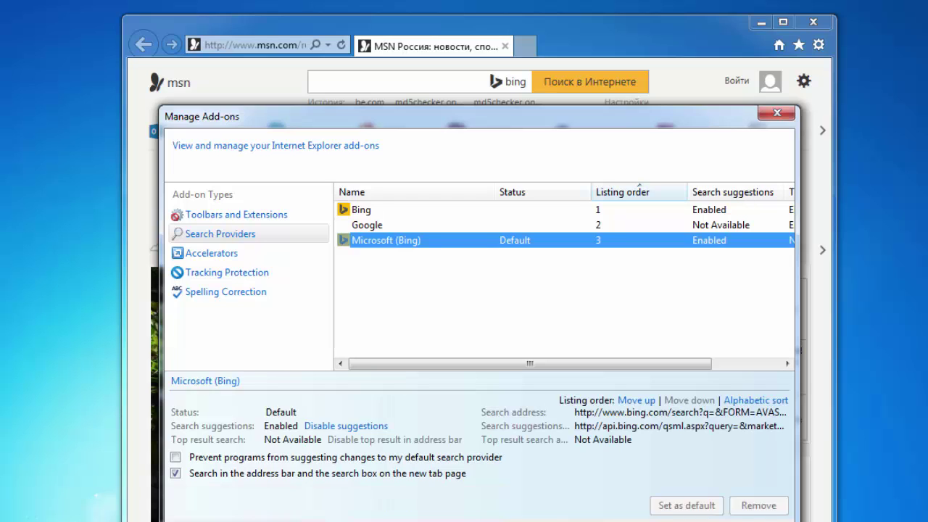
pyautogui.click(362, 210)
pyautogui.click(685, 506)
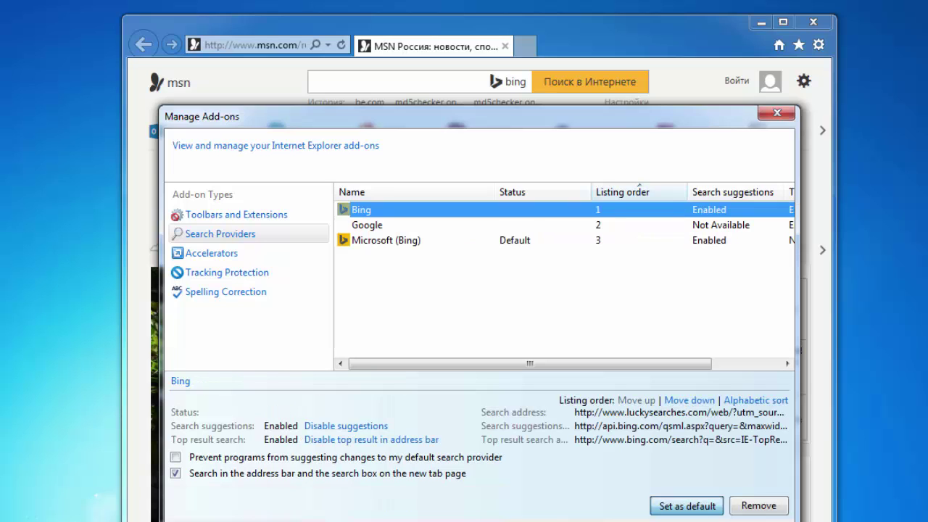
pyautogui.click(384, 240)
pyautogui.click(758, 505)
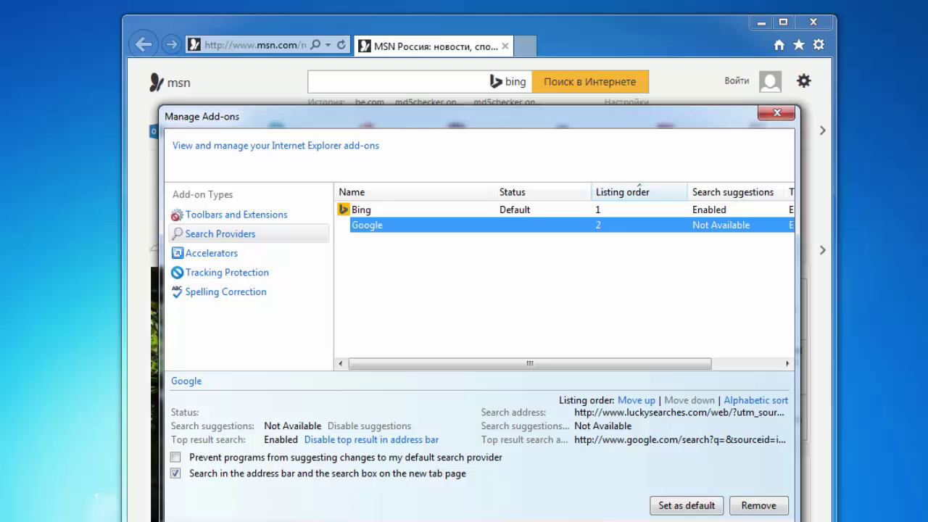
pyautogui.click(758, 506)
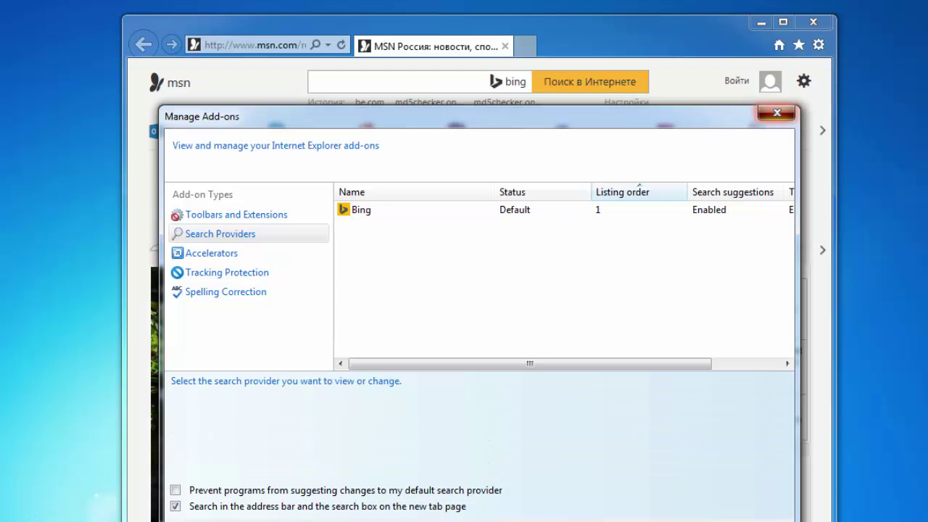
pyautogui.click(776, 113)
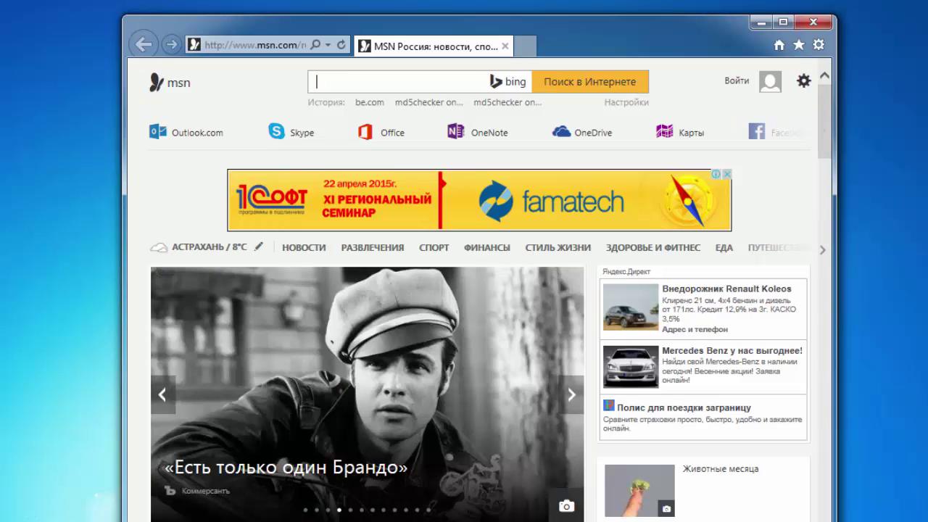
# Step: Set the Internet Explorer home page to the new tab page (about:Tabs) in Internet Options
pyautogui.click(818, 45)
pyautogui.click(653, 272)
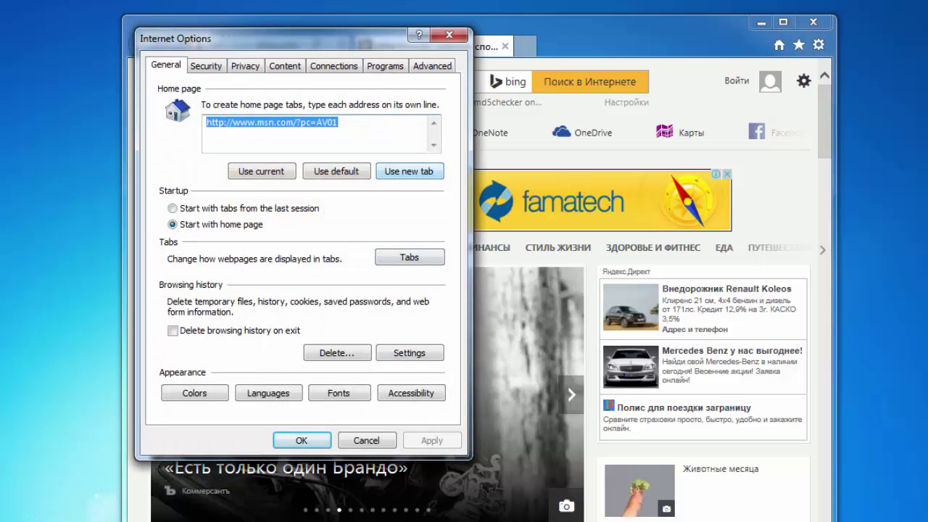
pyautogui.click(410, 172)
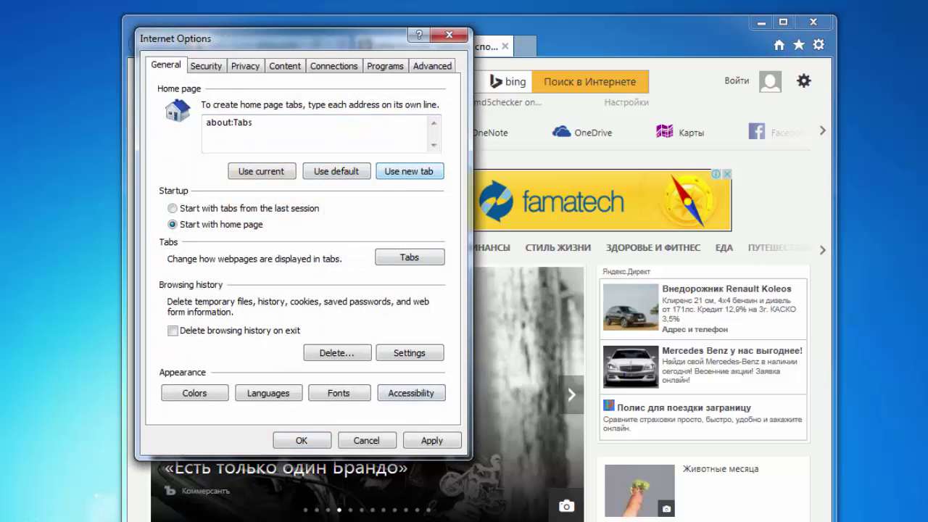
pyautogui.click(302, 440)
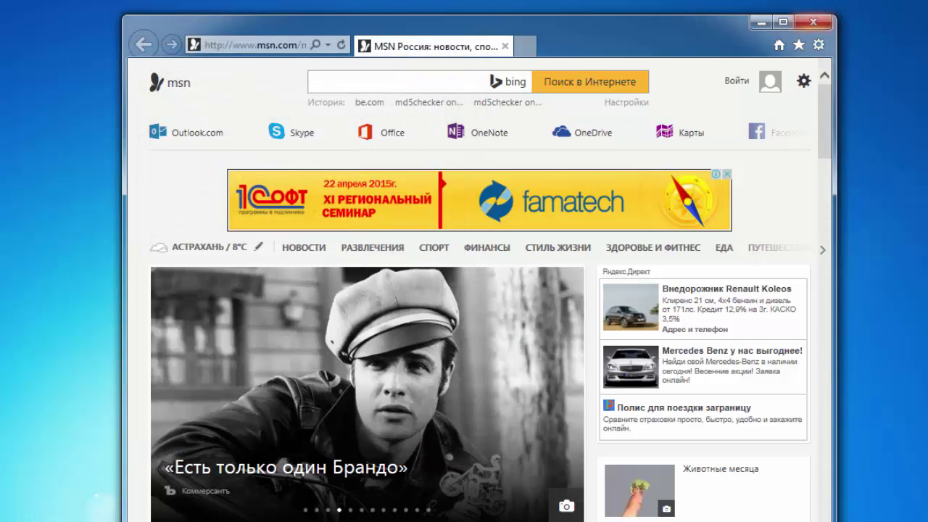
# Step: Restart Internet Explorer and remove the CCleaner and Avast blog tiles from the frequent sites on the new tab page
pyautogui.click(813, 22)
pyautogui.rightClick(216, 209)
pyautogui.click(250, 256)
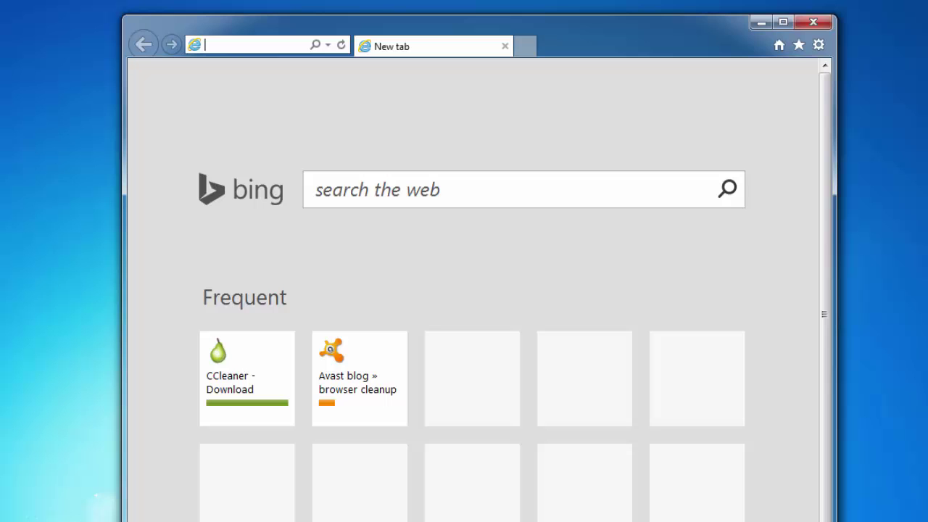
pyautogui.click(396, 345)
pyautogui.click(283, 344)
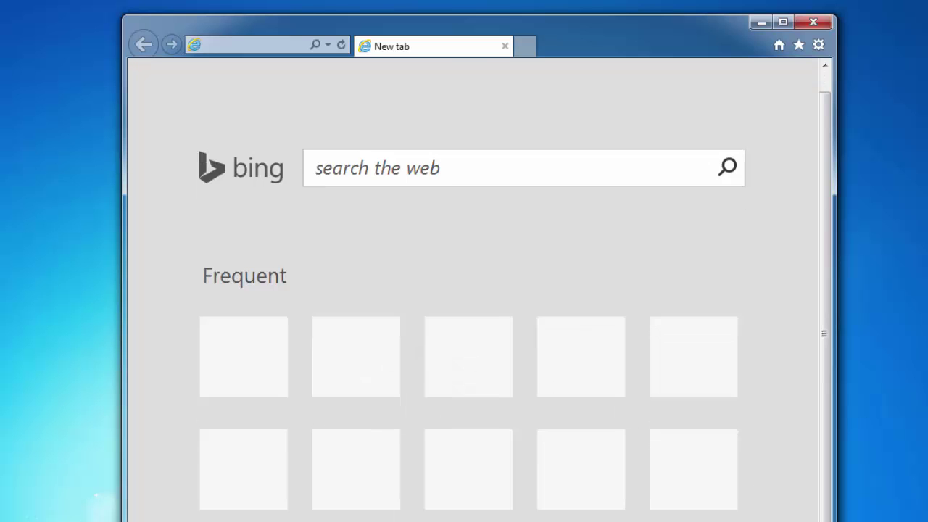
pyautogui.click(205, 44)
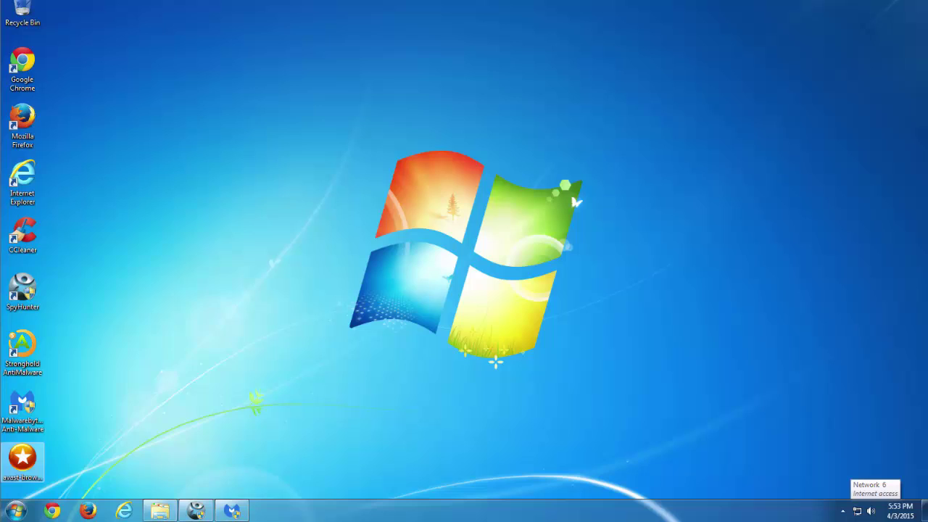
# Step: Open the Computer window's folder options, set hidden files, folders, and drives to be shown, and apply the change
pyautogui.click(16, 511)
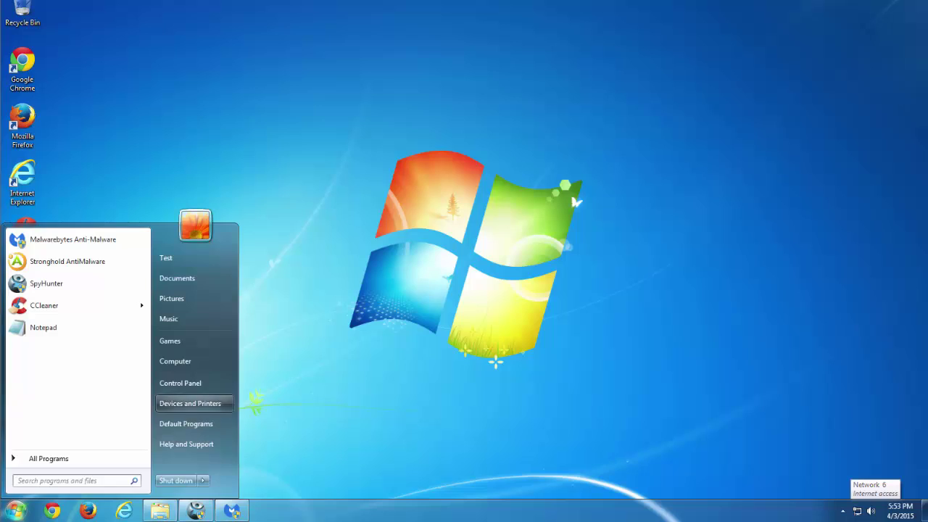
pyautogui.click(175, 361)
pyautogui.click(242, 141)
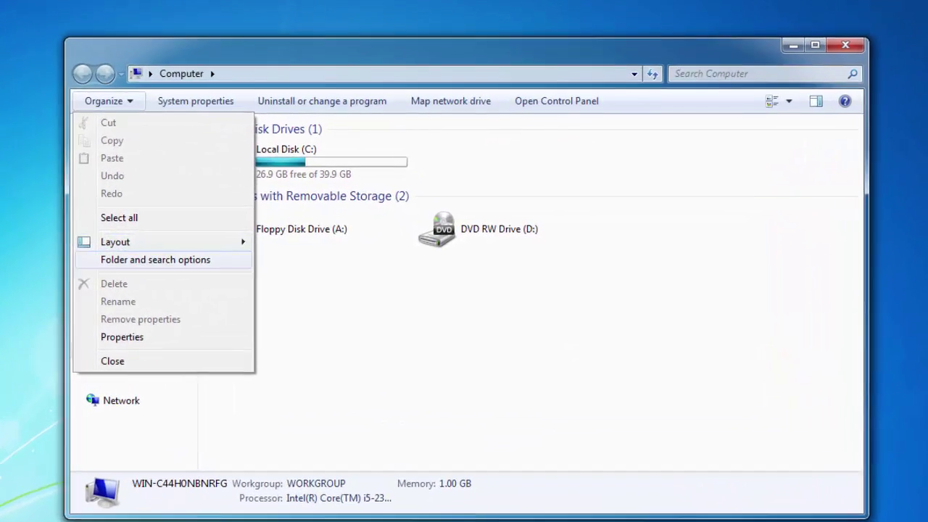
pyautogui.click(265, 255)
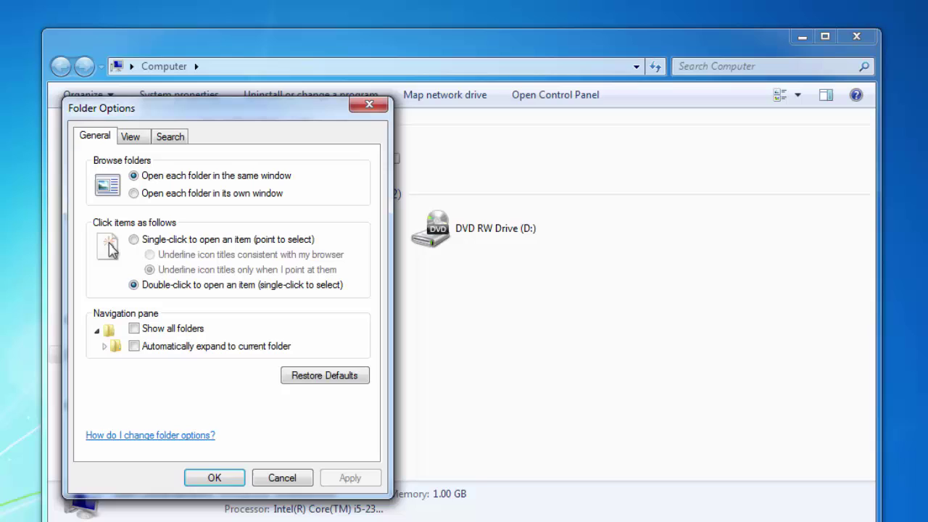
pyautogui.click(131, 136)
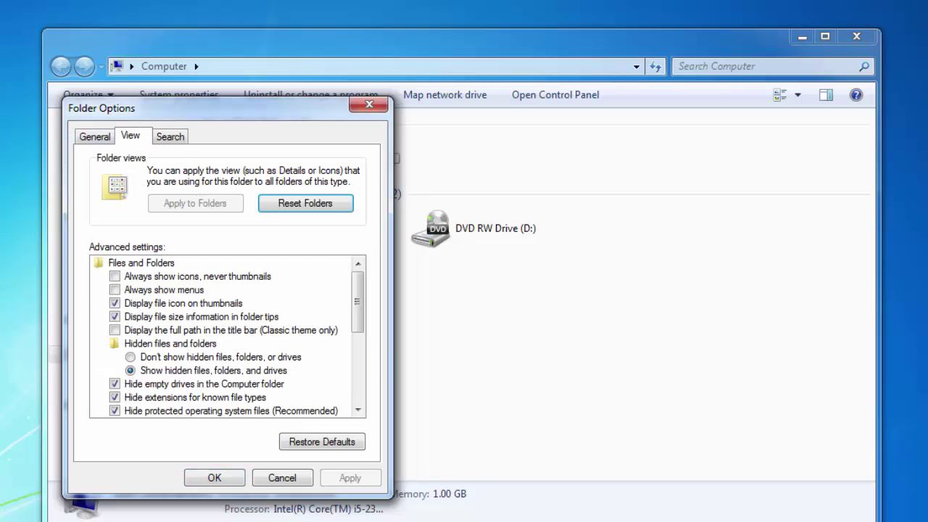
pyautogui.click(130, 370)
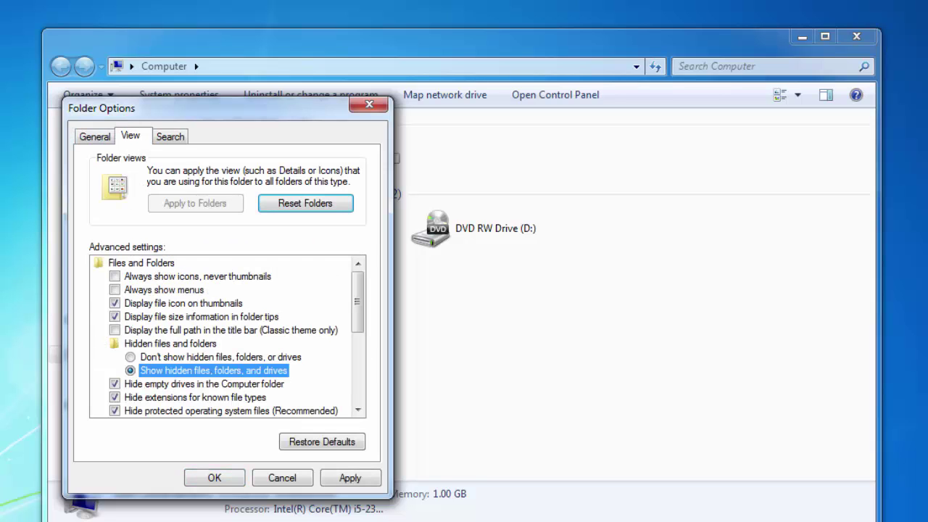
pyautogui.click(350, 478)
pyautogui.click(214, 478)
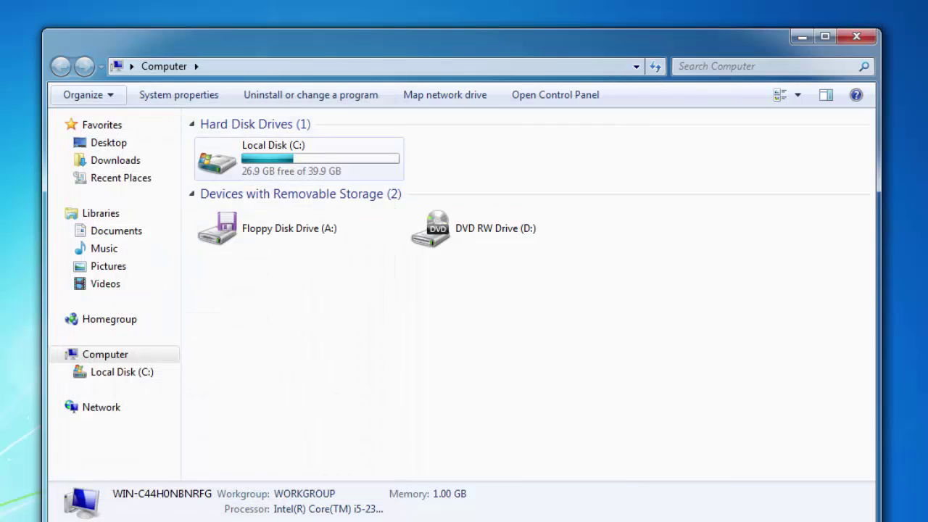
# Step: Check the ProgramData folder on Local Disk (C:) for leftover hijacker folders and return to the drive's root
pyautogui.doubleClick(300, 156)
pyautogui.doubleClick(244, 178)
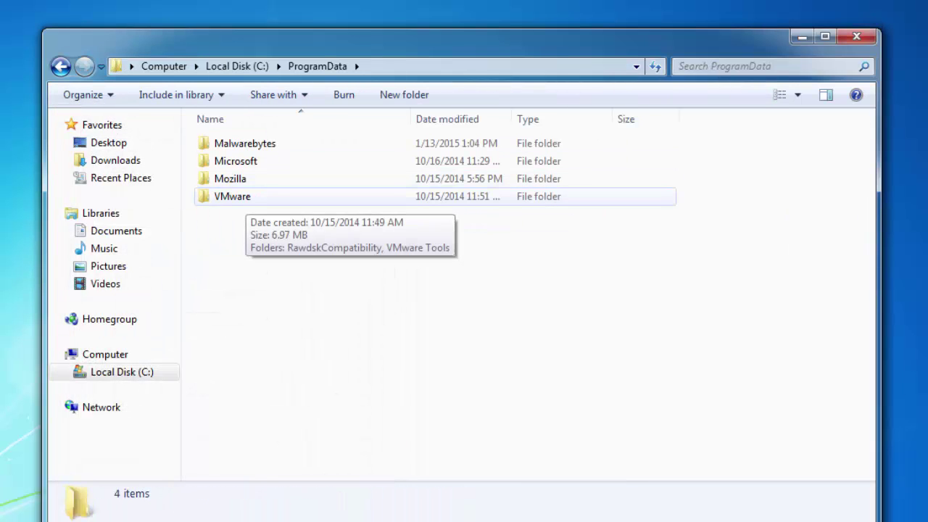
pyautogui.click(61, 66)
# Step: Open the Temp folder at C:\Users\Test\AppData\Local\Temp
pyautogui.doubleClick(226, 214)
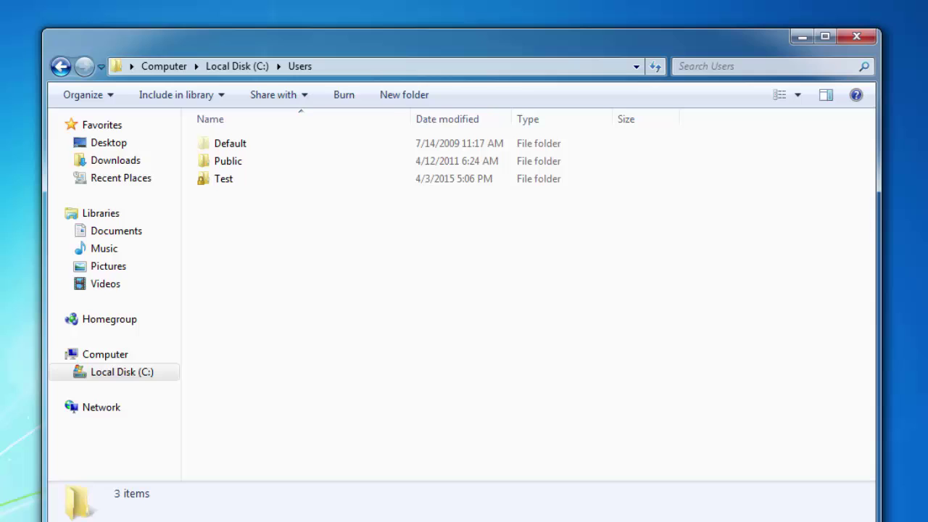
pyautogui.doubleClick(223, 179)
pyautogui.doubleClick(232, 142)
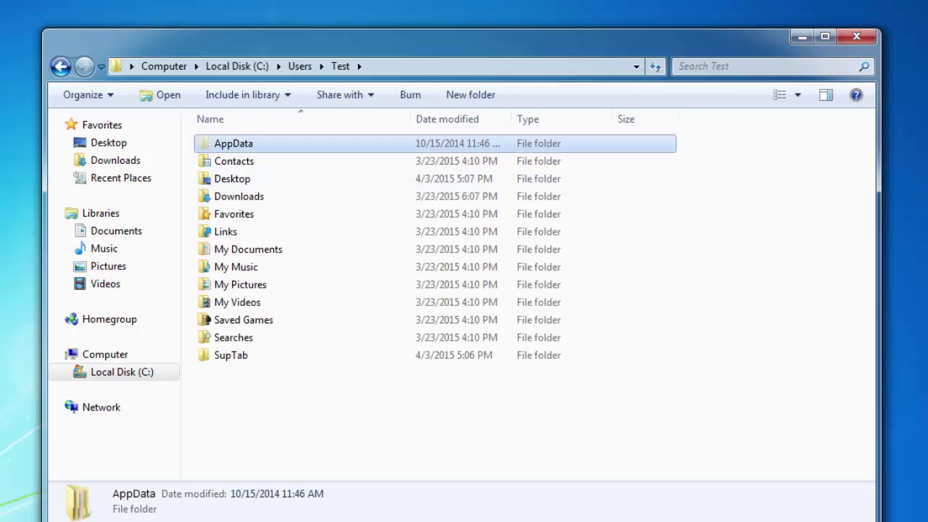
pyautogui.doubleClick(224, 178)
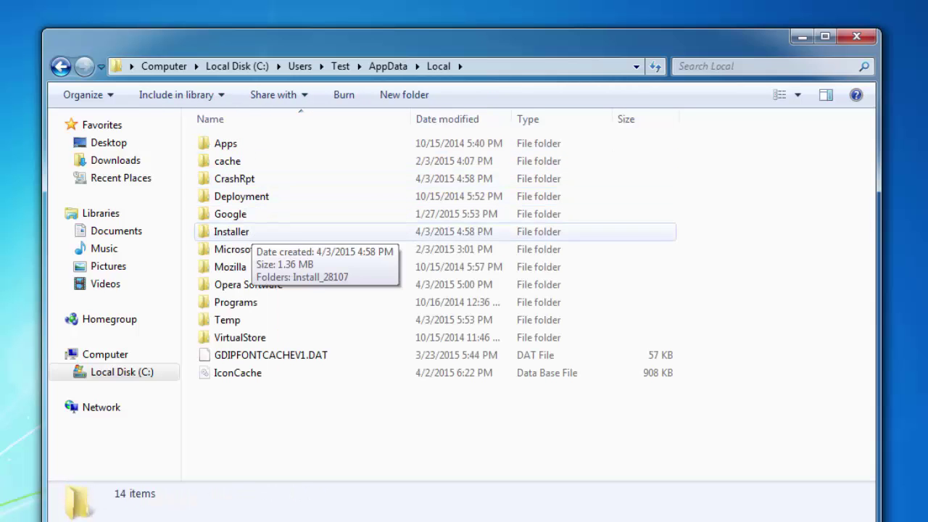
pyautogui.doubleClick(227, 320)
# Step: Show the Temp folder's full path as text and highlight its user-name part, Test, then restore the normal path display
pyautogui.click(507, 66)
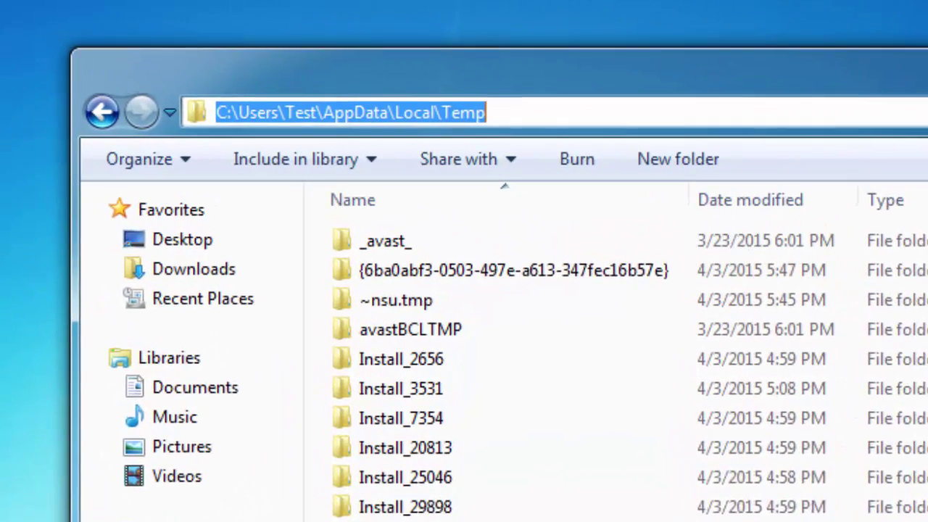
pyautogui.moveTo(290, 67); pyautogui.dragTo(192, 67)
pyautogui.moveTo(344, 119); pyautogui.dragTo(181, 119)
pyautogui.click(323, 119)
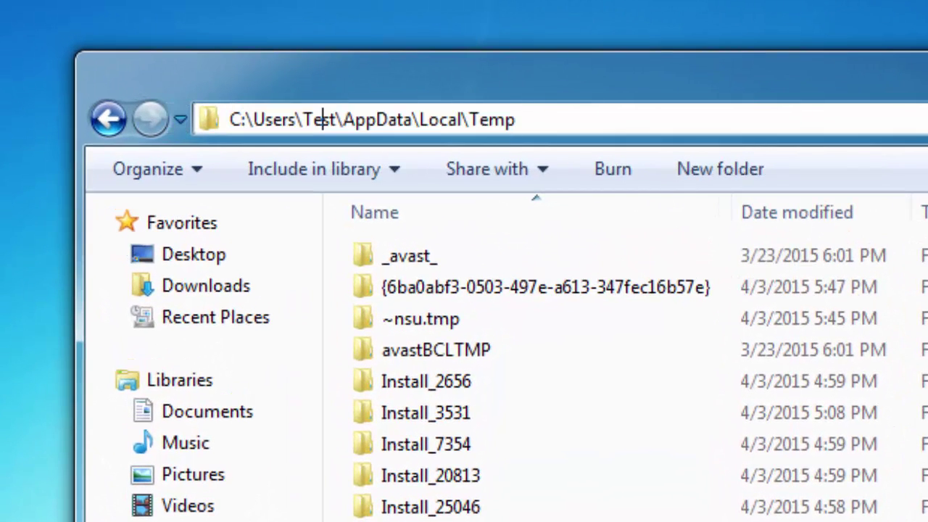
pyautogui.doubleClick(321, 120)
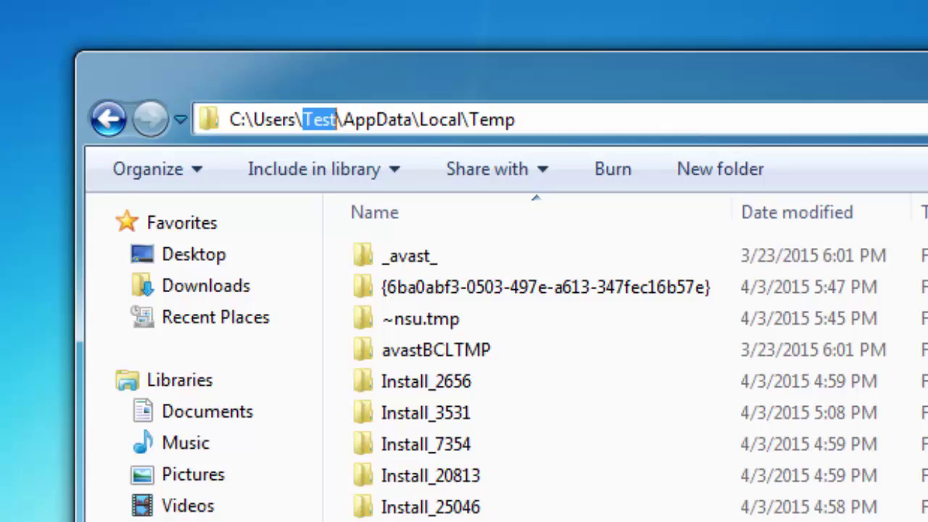
pyautogui.press('Escape')
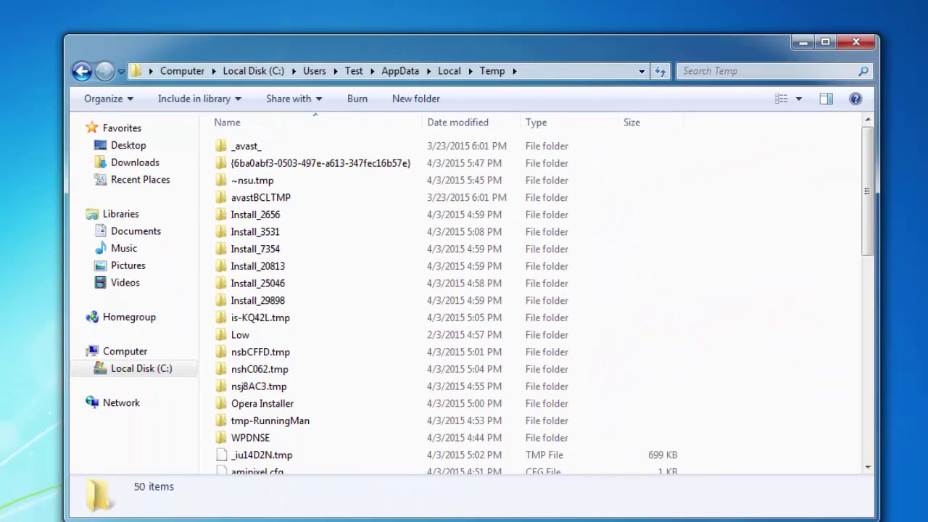
# Step: Delete all files and folders in the Temp folder, skipping any items that cannot be removed
pyautogui.hotkey('ctrl', 'a')
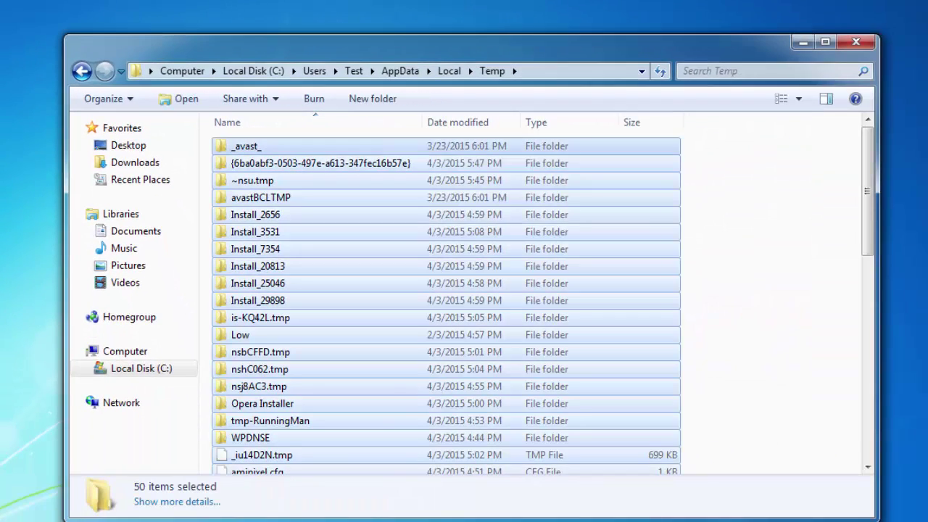
pyautogui.press('Delete')
pyautogui.click(483, 261)
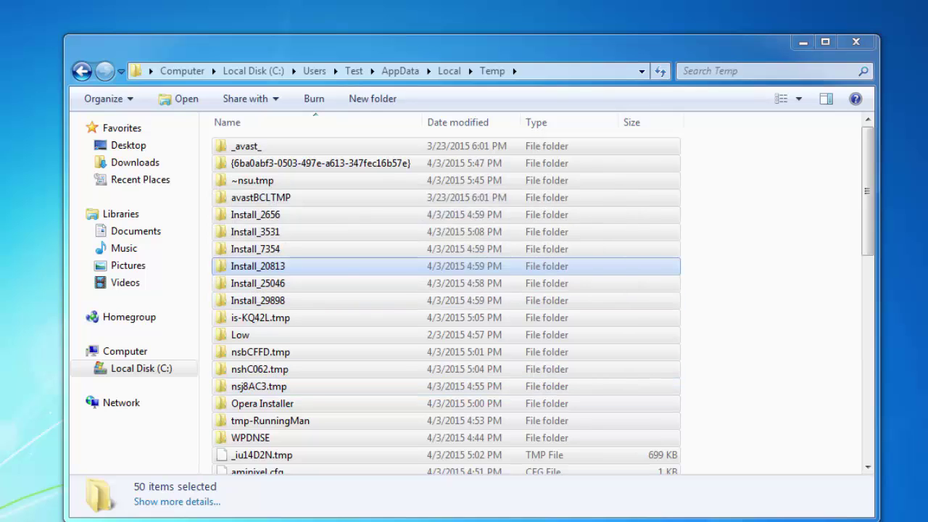
pyautogui.click(489, 320)
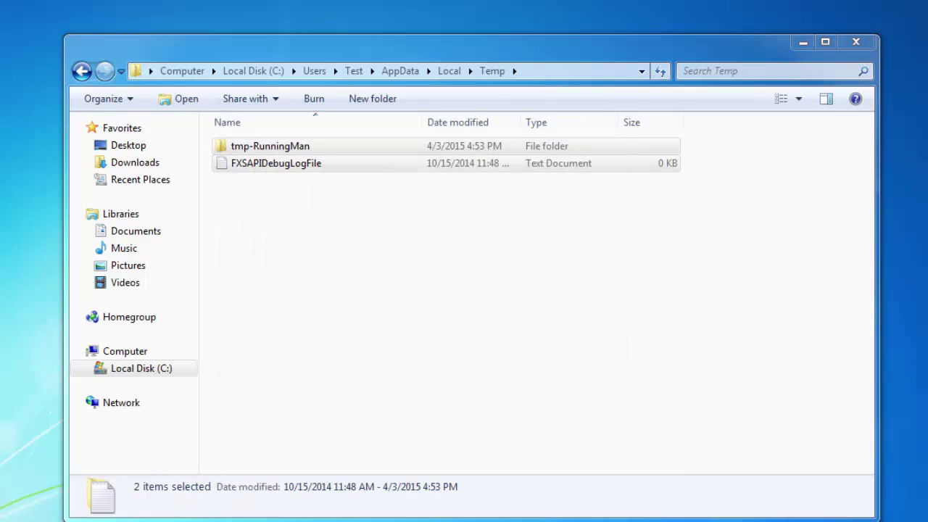
pyautogui.click(489, 313)
pyautogui.click(489, 313)
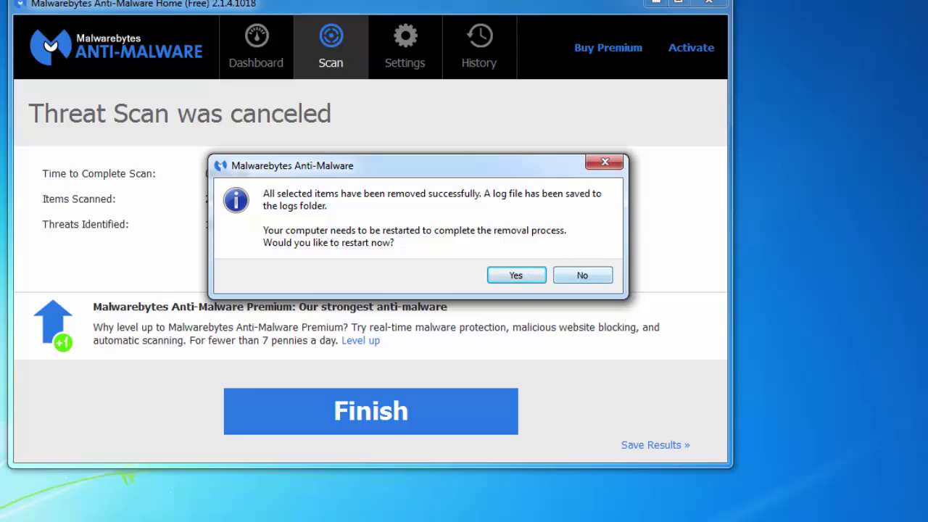
# Step: Dismiss the Malwarebytes restart prompt, switch to SpyHunter and review the luckysearches.com entry in its scan results
pyautogui.press('Return')
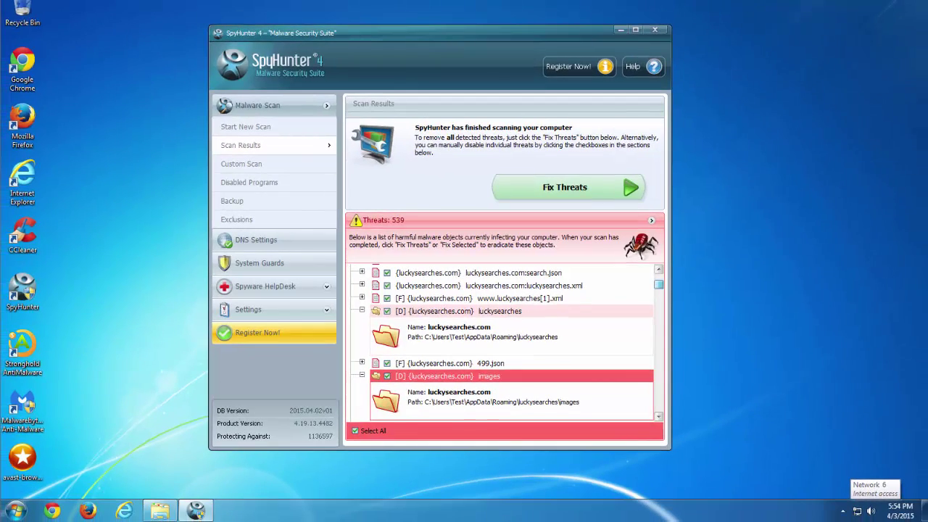
pyautogui.moveTo(659, 284)
pyautogui.mouseDown()
pyautogui.moveTo(658, 334)
pyautogui.moveTo(659, 278)
pyautogui.mouseUp()
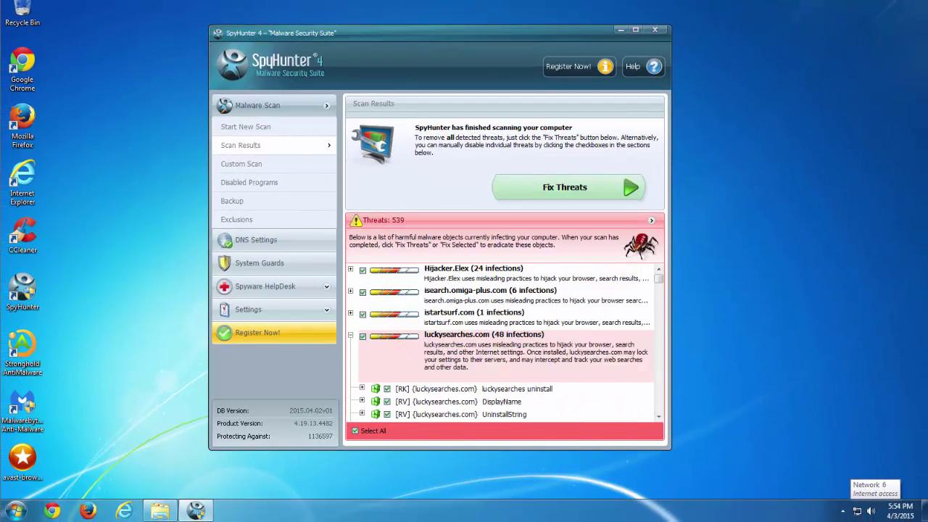